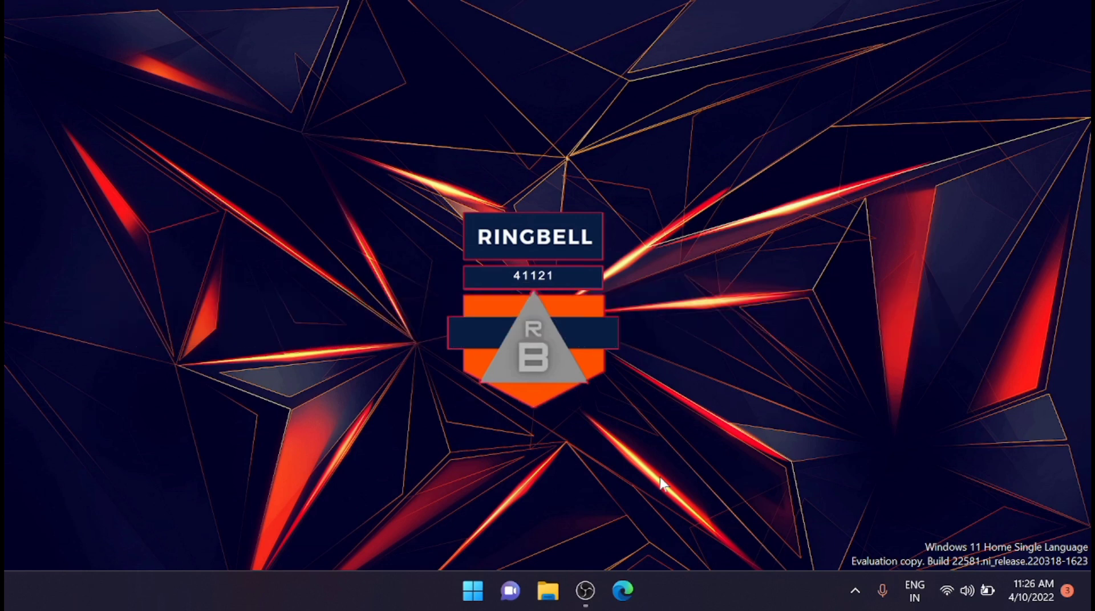
Step: Open This PC in File Explorer to view drives OS (C:), JK- E Drive (E:) and JK- F Drive (F:)
{"action": "left_click", "coordinate": [545, 606]}
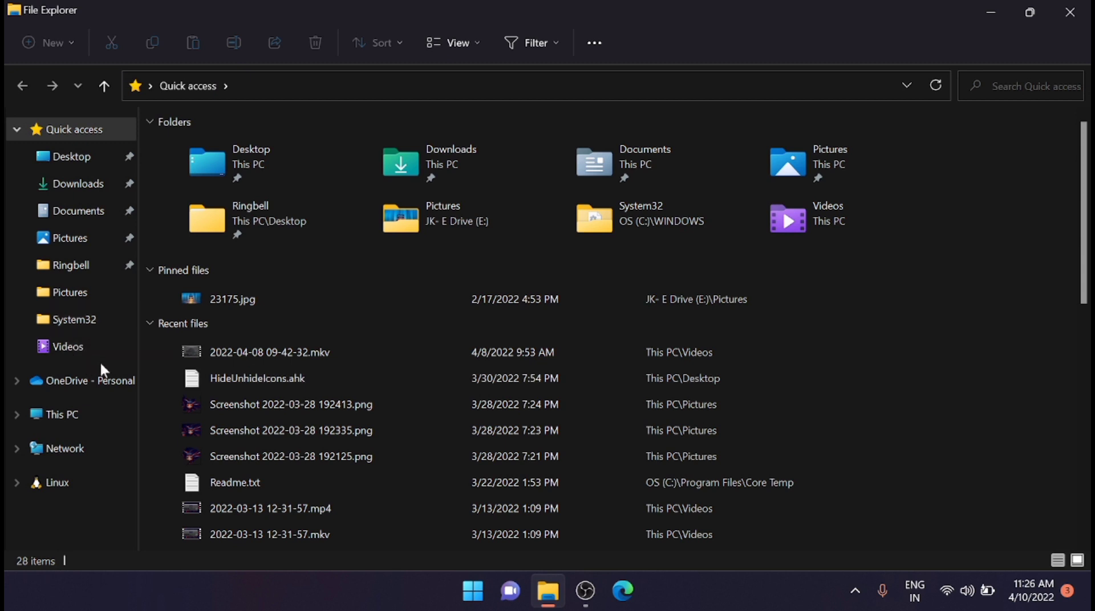
{"action": "left_click", "coordinate": [72, 417]}
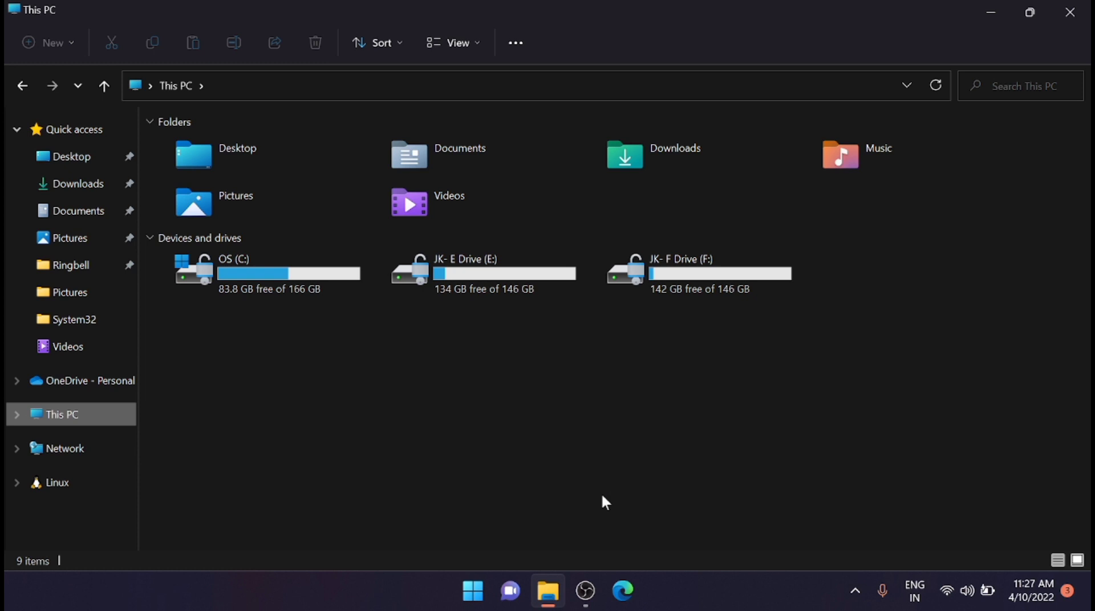
{"action": "left_click", "coordinate": [626, 597]}
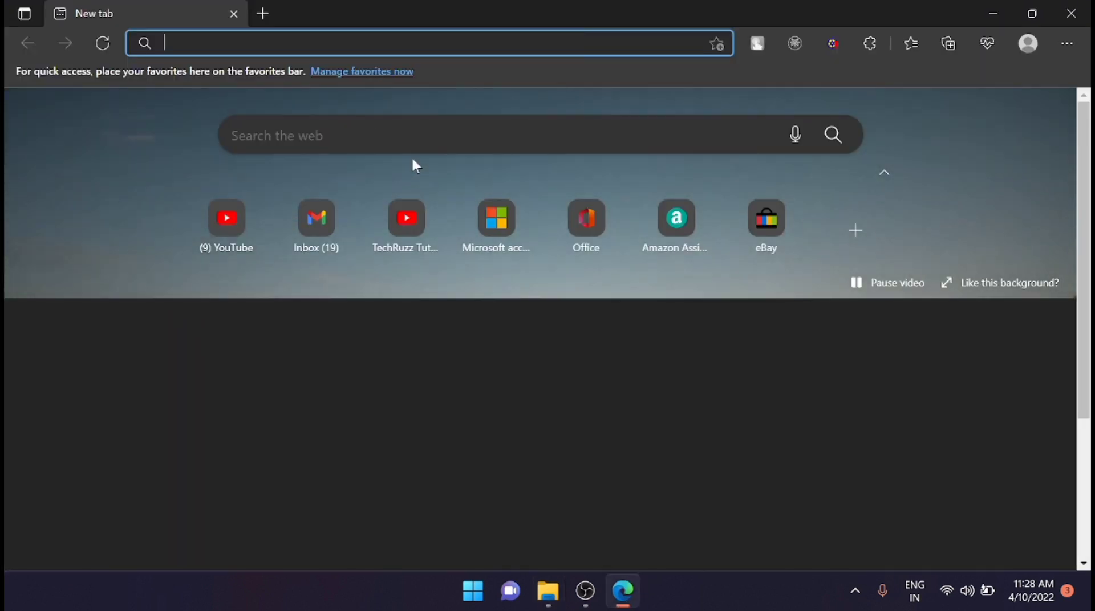
Step: Search Bing for 'iconarchive' and open the IconArchive website
{"action": "left_click", "coordinate": [412, 151]}
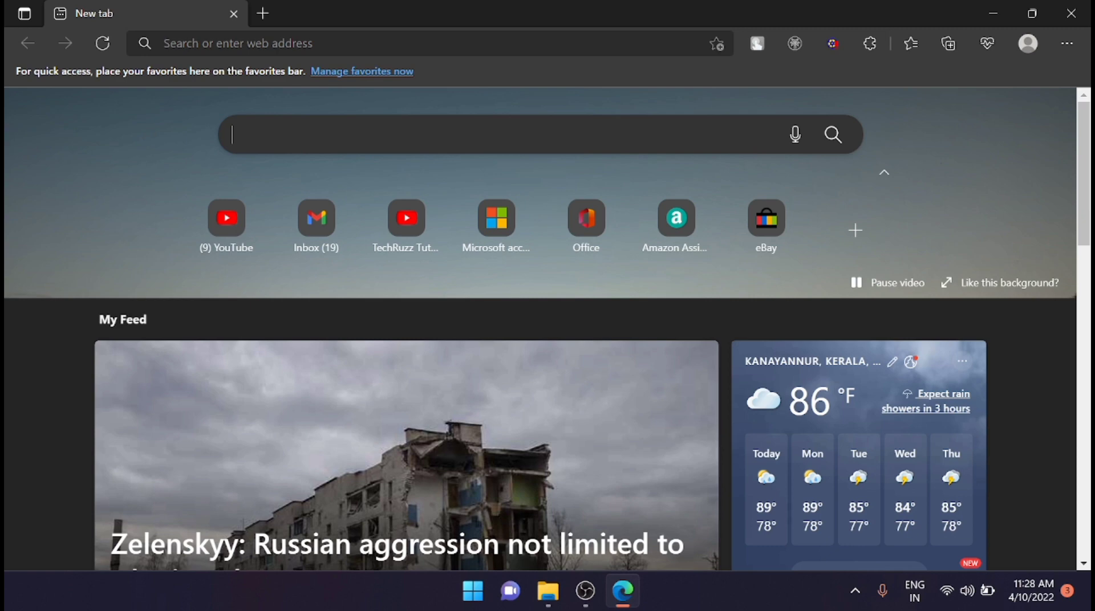
{"action": "type", "text": "ico"}
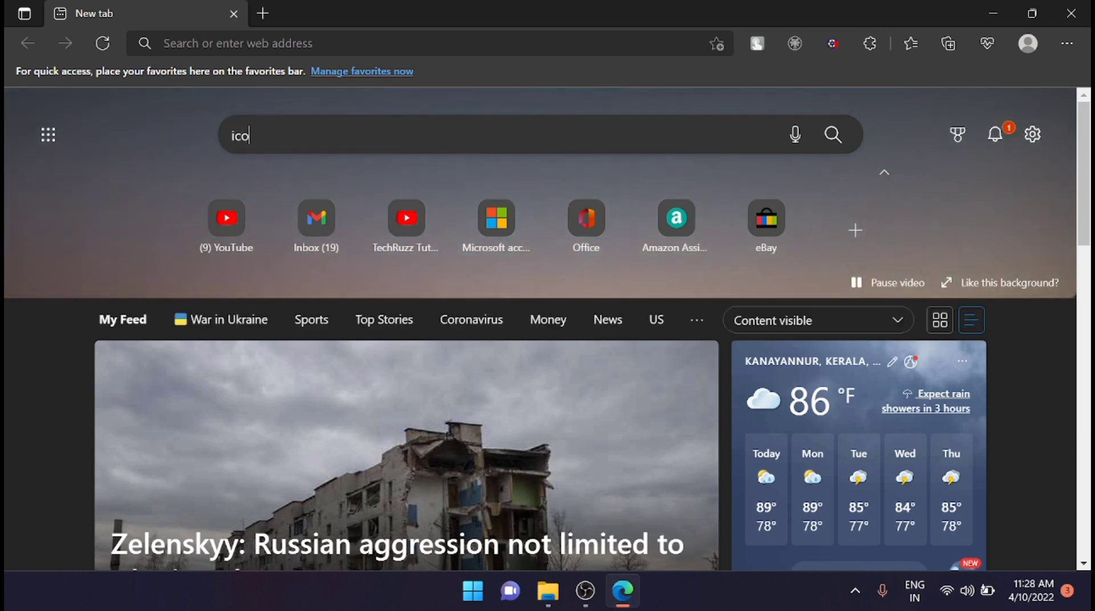
{"action": "type", "text": "narchi"}
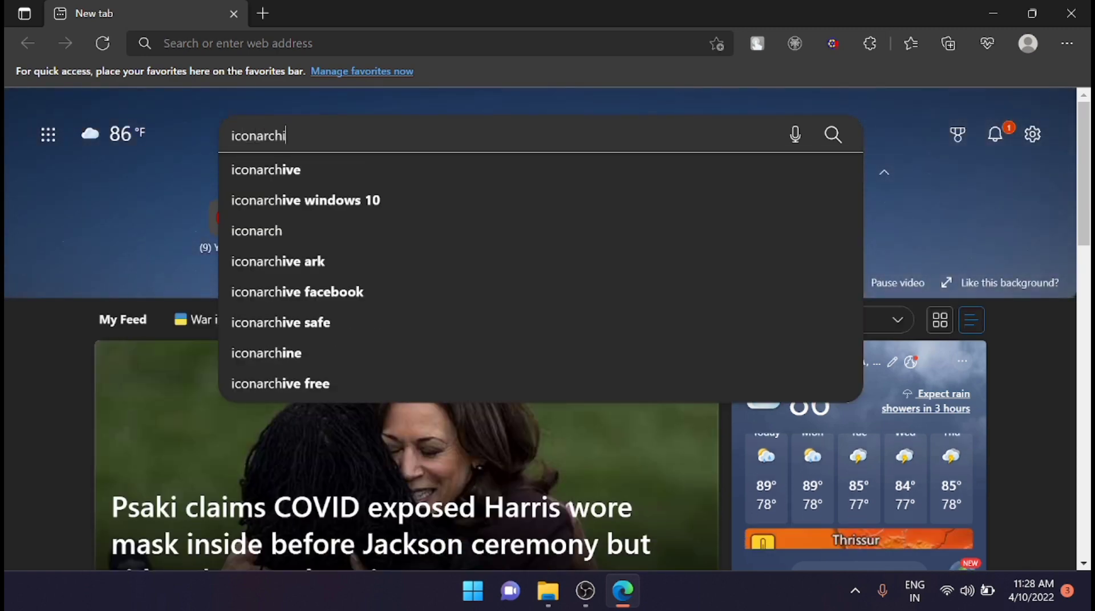
{"action": "left_click", "coordinate": [354, 171]}
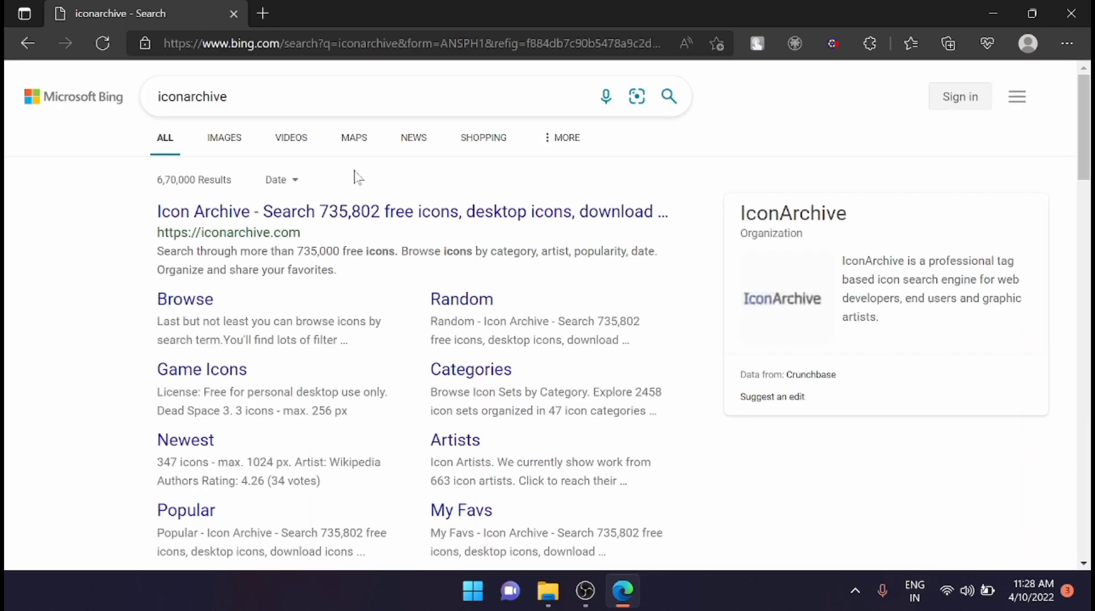
{"action": "left_click", "coordinate": [367, 214]}
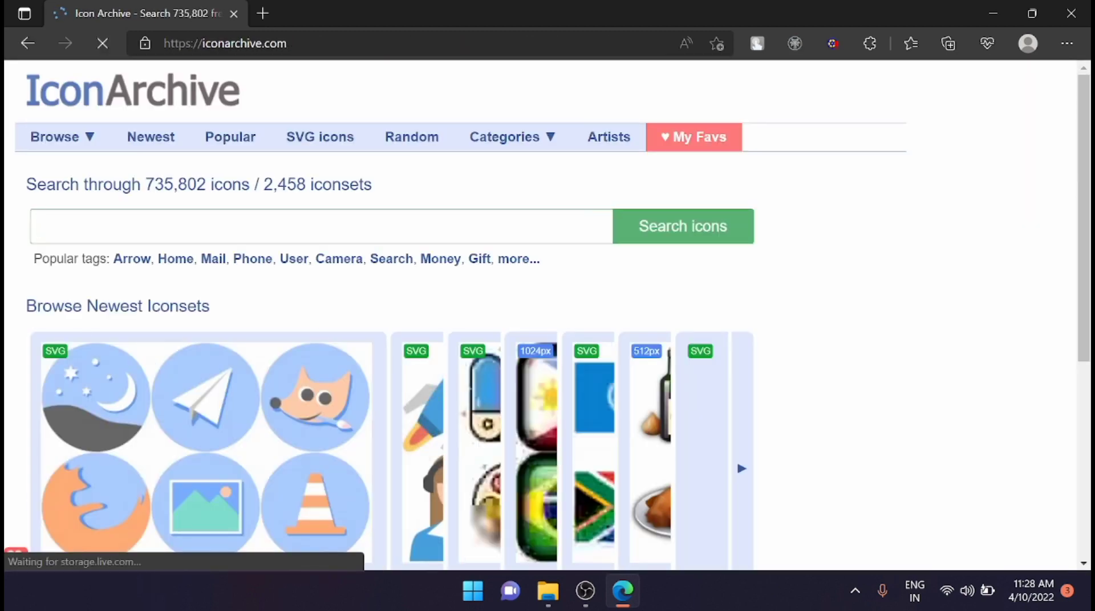
{"action": "scroll", "coordinate": [521, 154], "scroll_direction": "down", "scroll_amount": 3}
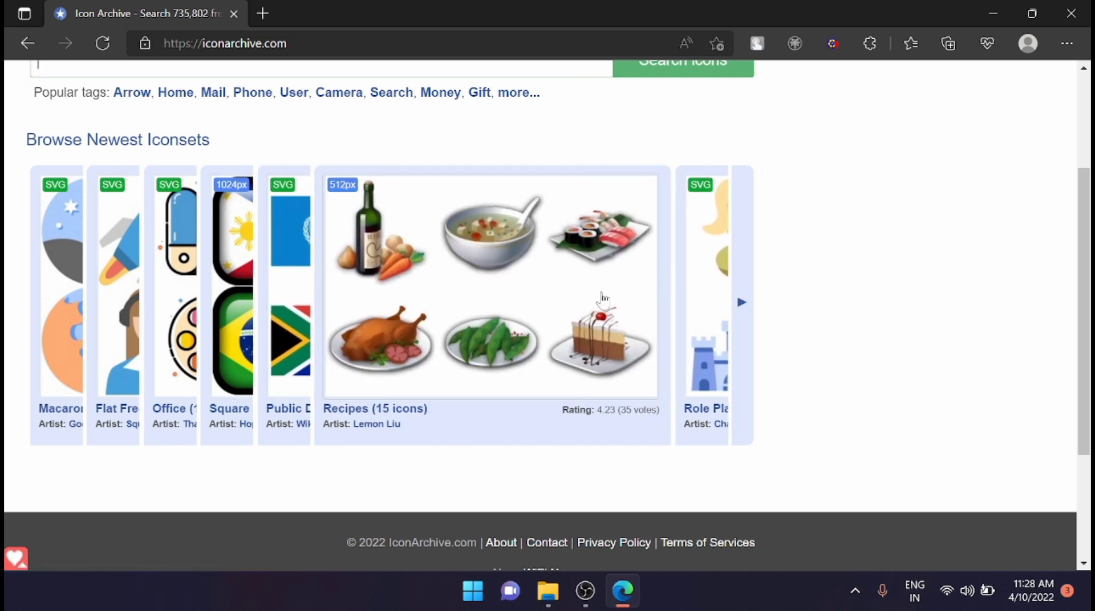
Step: Download the Macaron set's atom icon as Goescat-Macaron-Atom.ico, then minimize Edge
{"action": "left_click", "coordinate": [163, 274]}
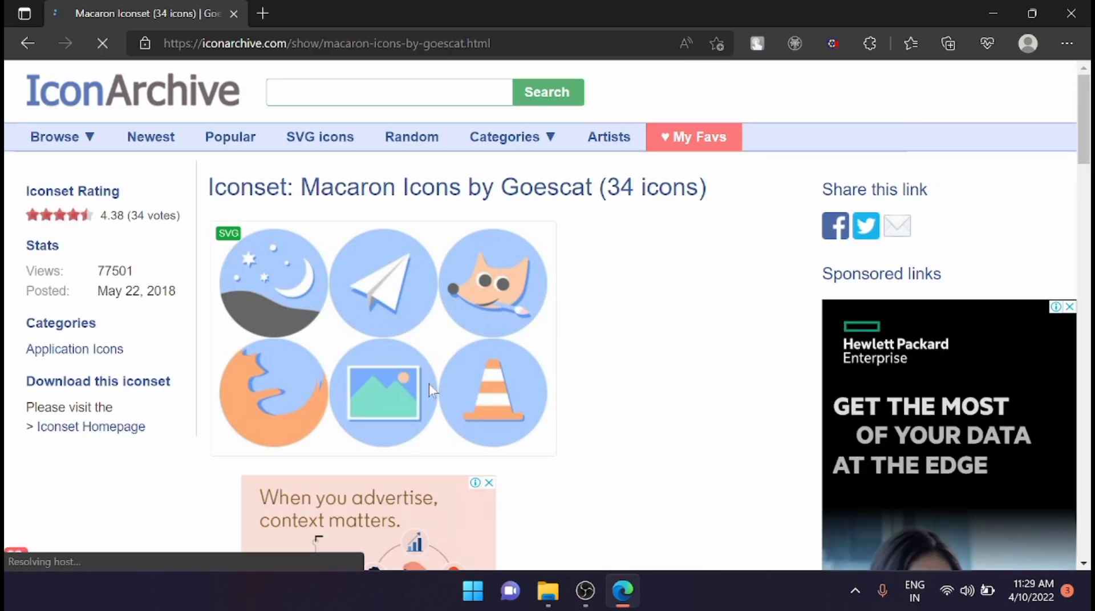
{"action": "scroll", "coordinate": [536, 264], "scroll_direction": "down", "scroll_amount": 10}
{"action": "left_click", "coordinate": [317, 288]}
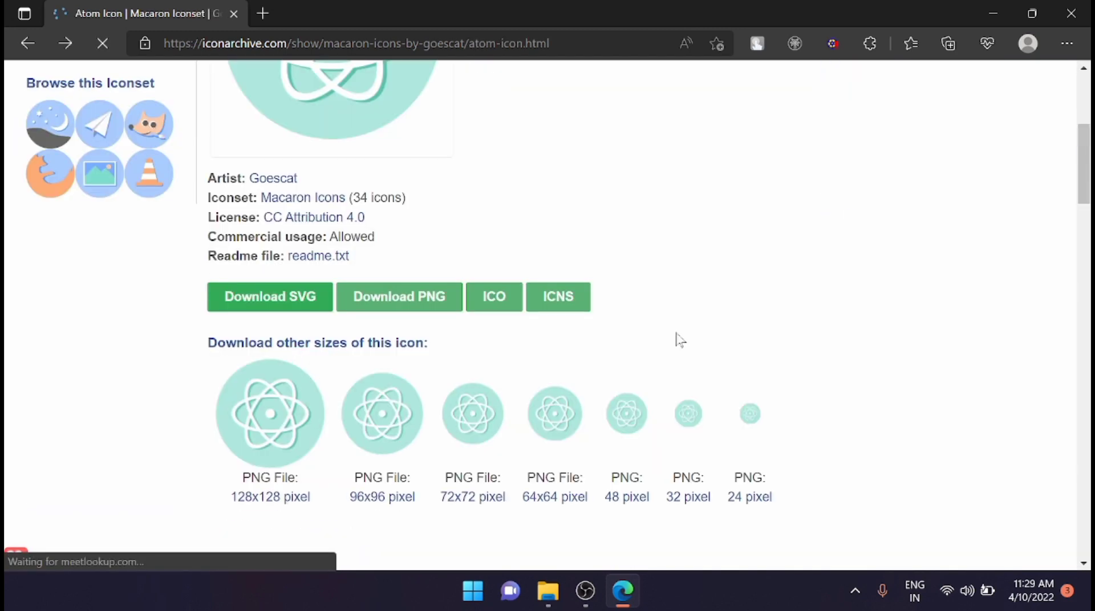
{"action": "scroll", "coordinate": [673, 330], "scroll_direction": "down", "scroll_amount": 5}
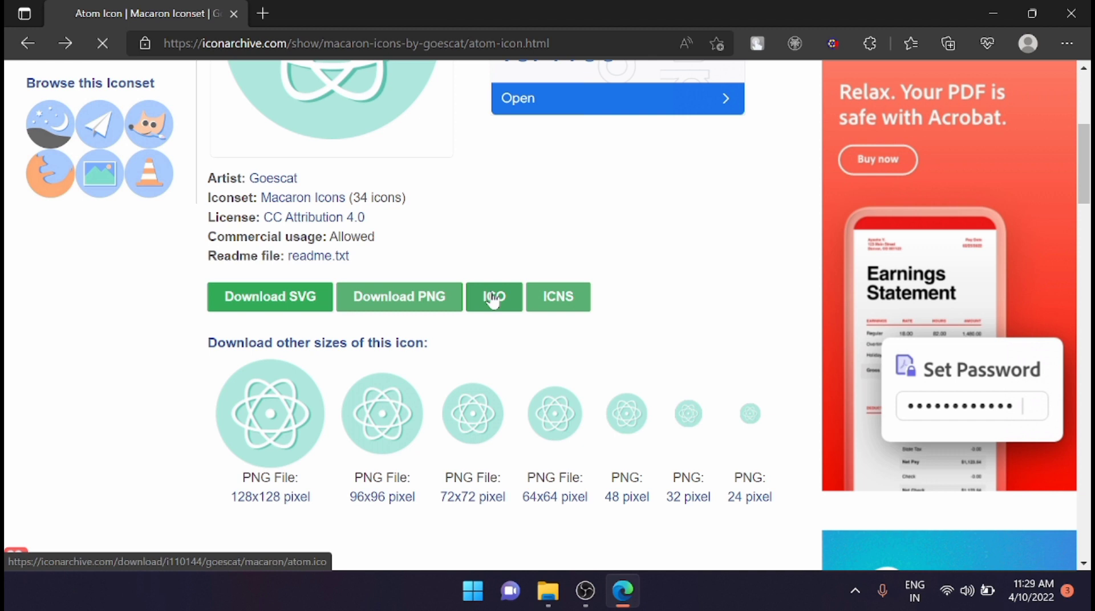
{"action": "left_click", "coordinate": [494, 301]}
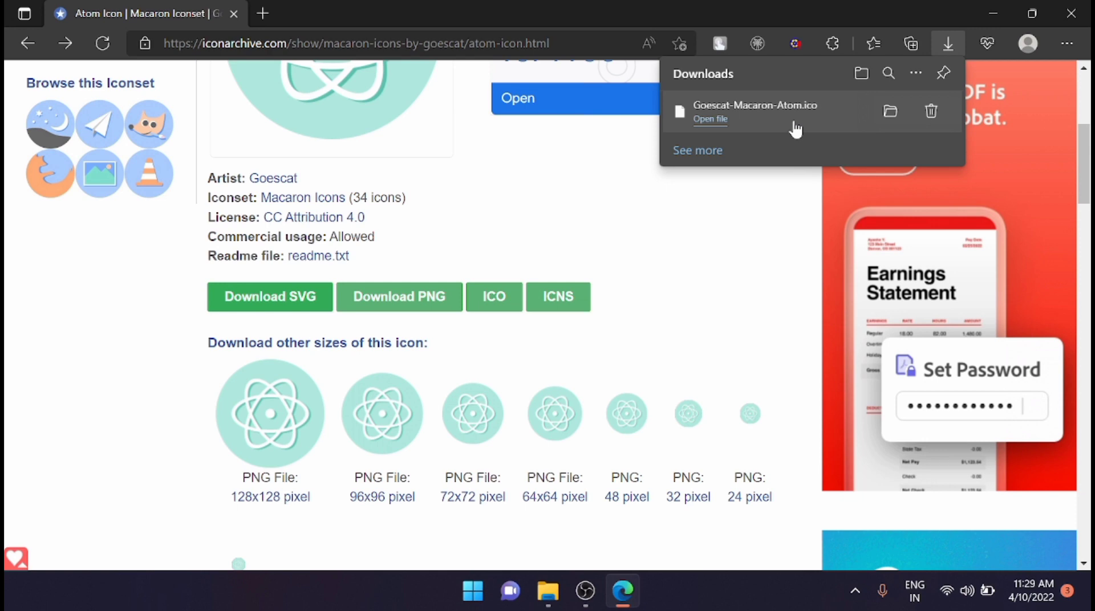
{"action": "left_click", "coordinate": [997, 10]}
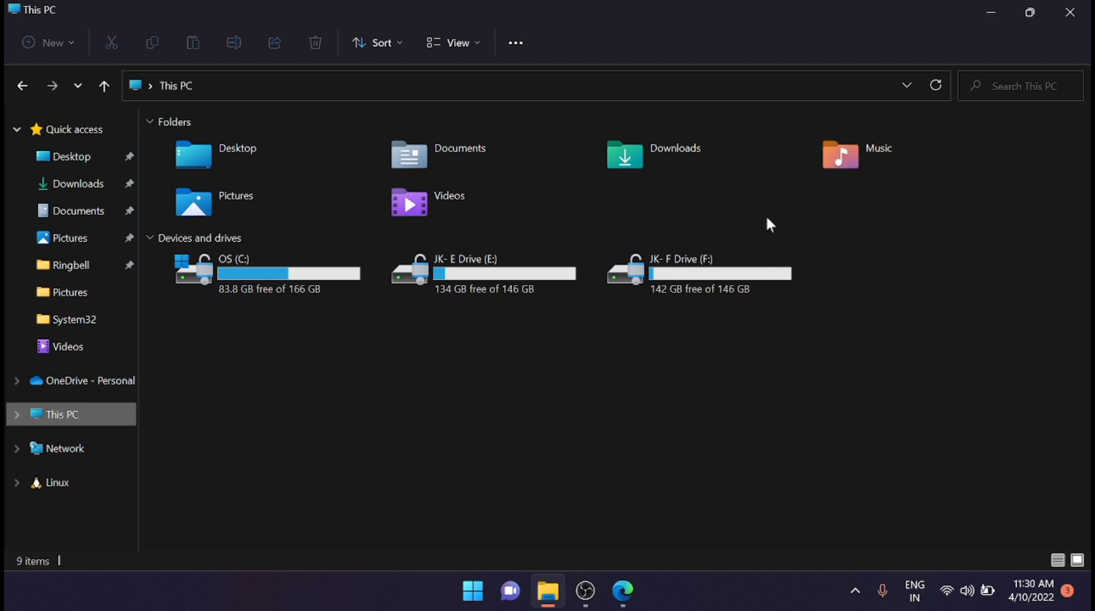
Step: Copy the full path of Goescat-Macaron-Atom.ico from Downloads, then minimize File Explorer
{"action": "left_click", "coordinate": [99, 193]}
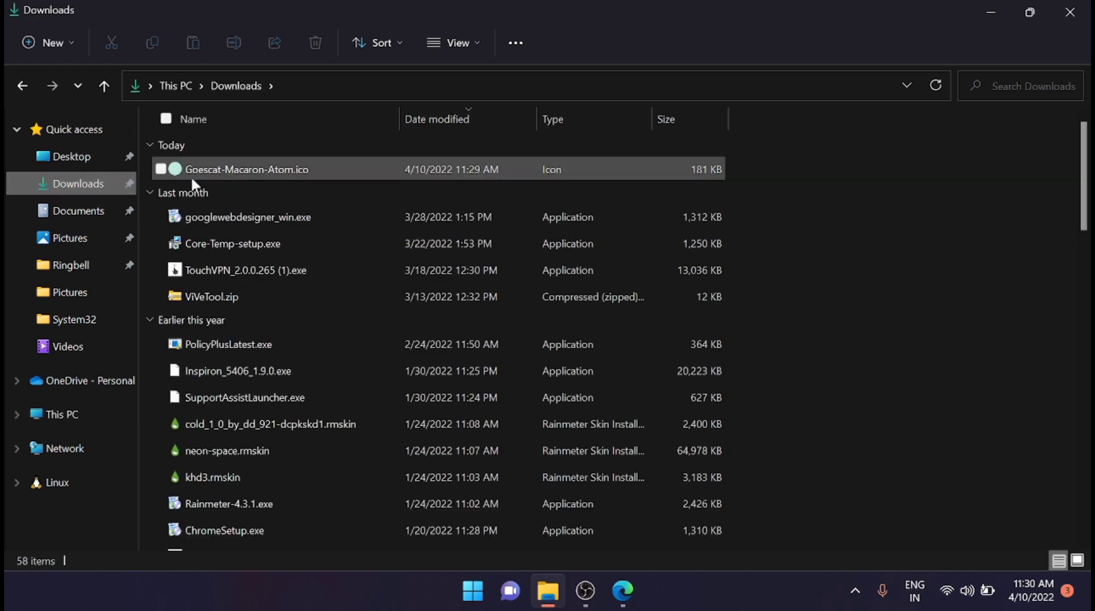
{"action": "left_click", "coordinate": [264, 168]}
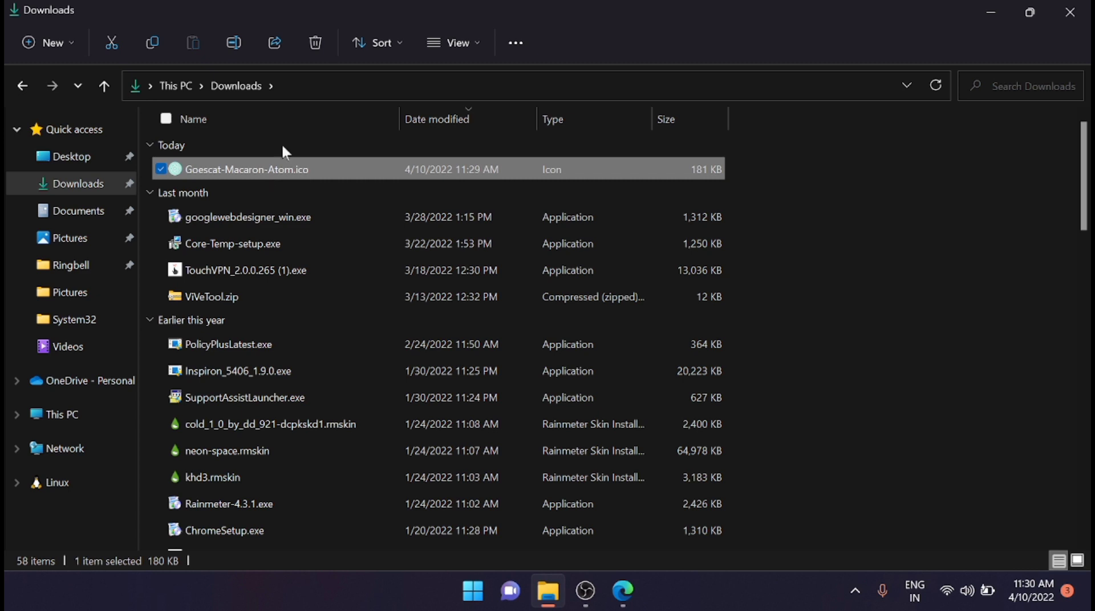
{"action": "left_click", "coordinate": [356, 85]}
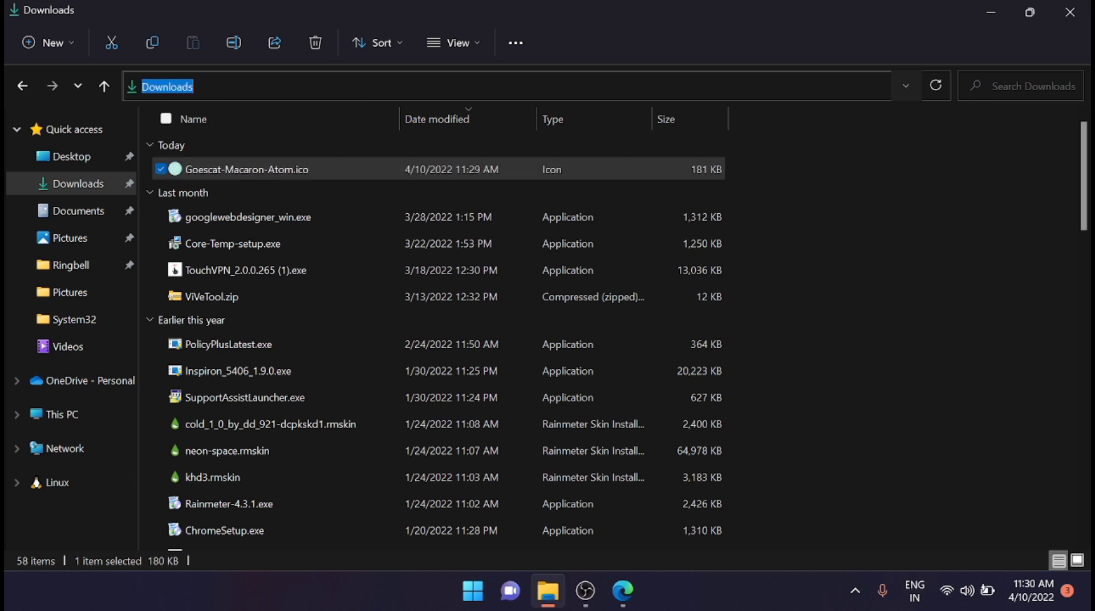
{"action": "right_click", "coordinate": [302, 170]}
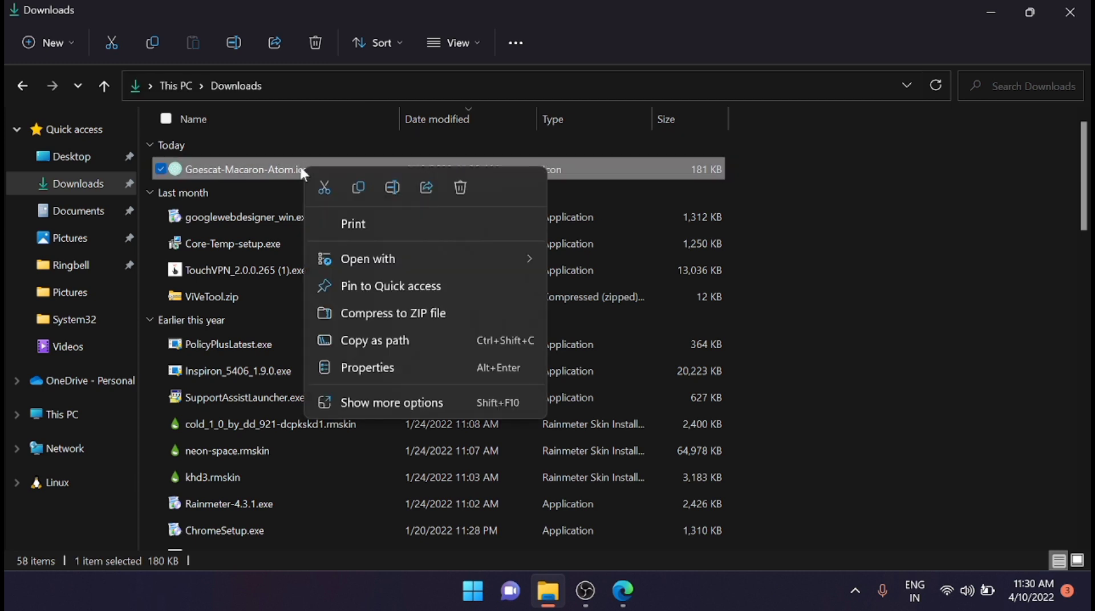
{"action": "left_click", "coordinate": [397, 340]}
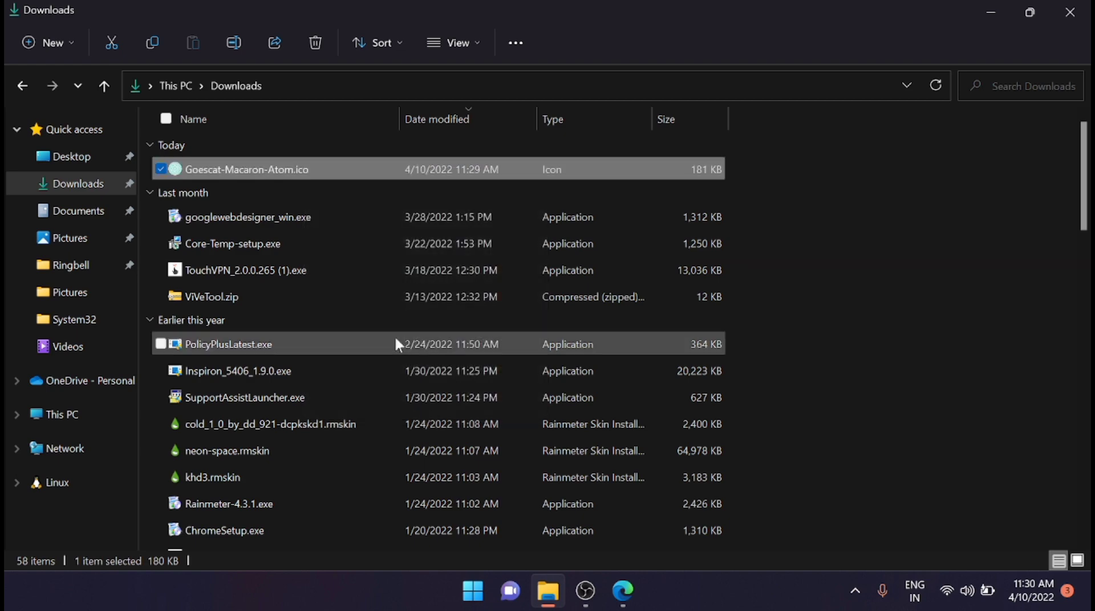
{"action": "left_click", "coordinate": [994, 8]}
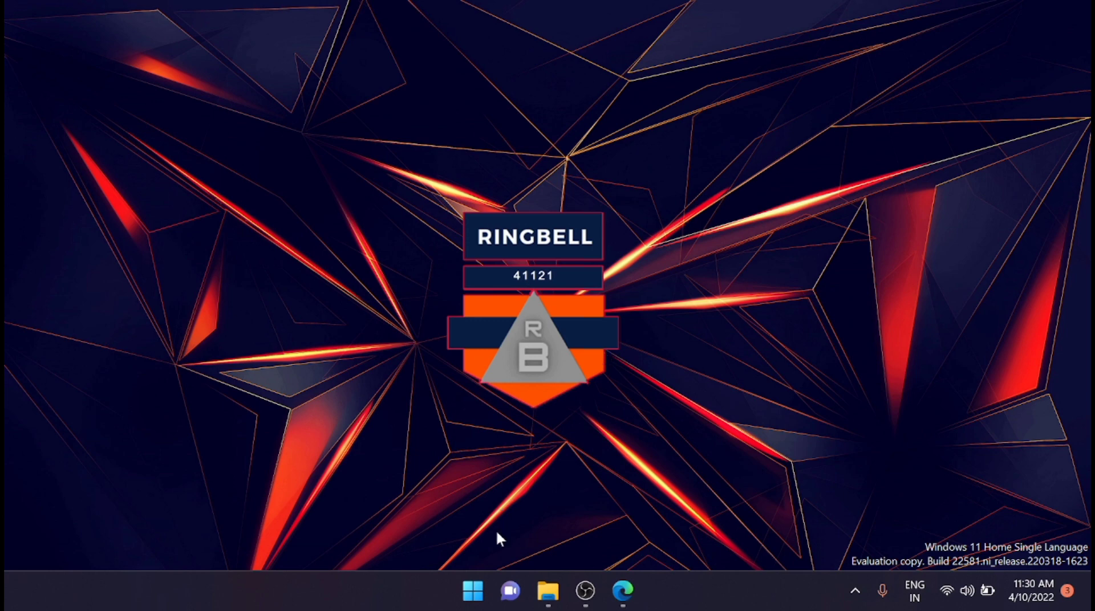
Step: Search the Start menu for regedit to launch Registry Editor
{"action": "left_click", "coordinate": [472, 591]}
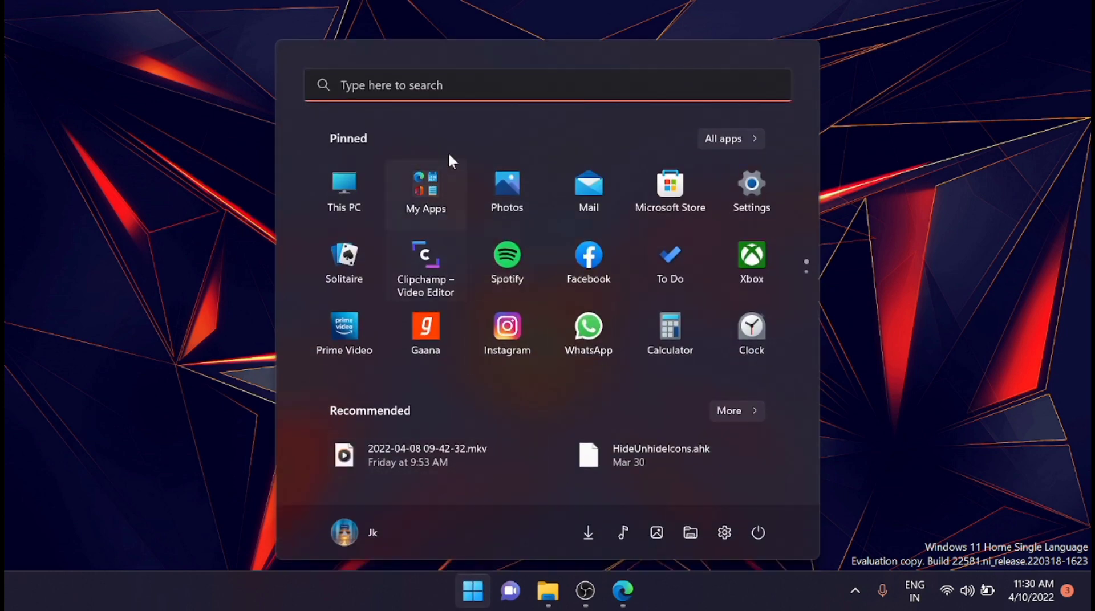
{"action": "left_click", "coordinate": [428, 100]}
{"action": "type", "text": "re"}
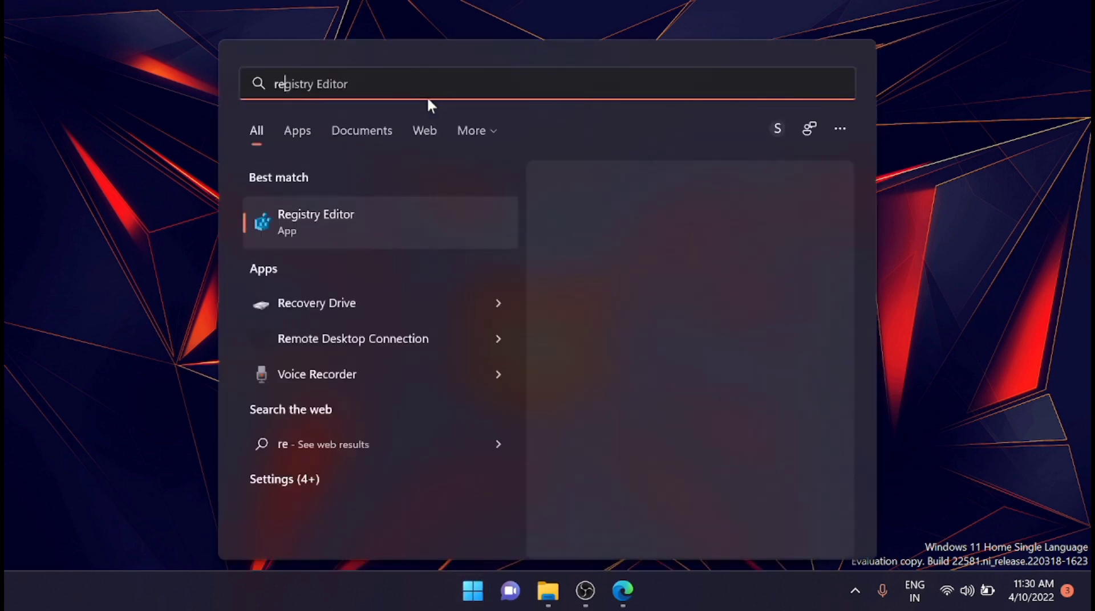
{"action": "type", "text": "gedi"}
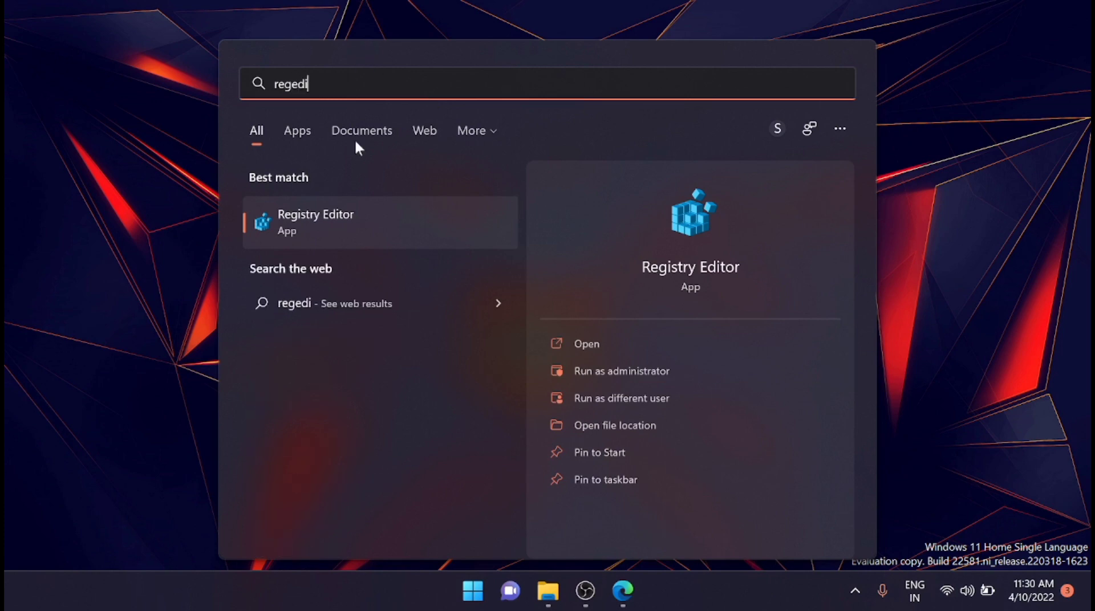
{"action": "type", "text": "t"}
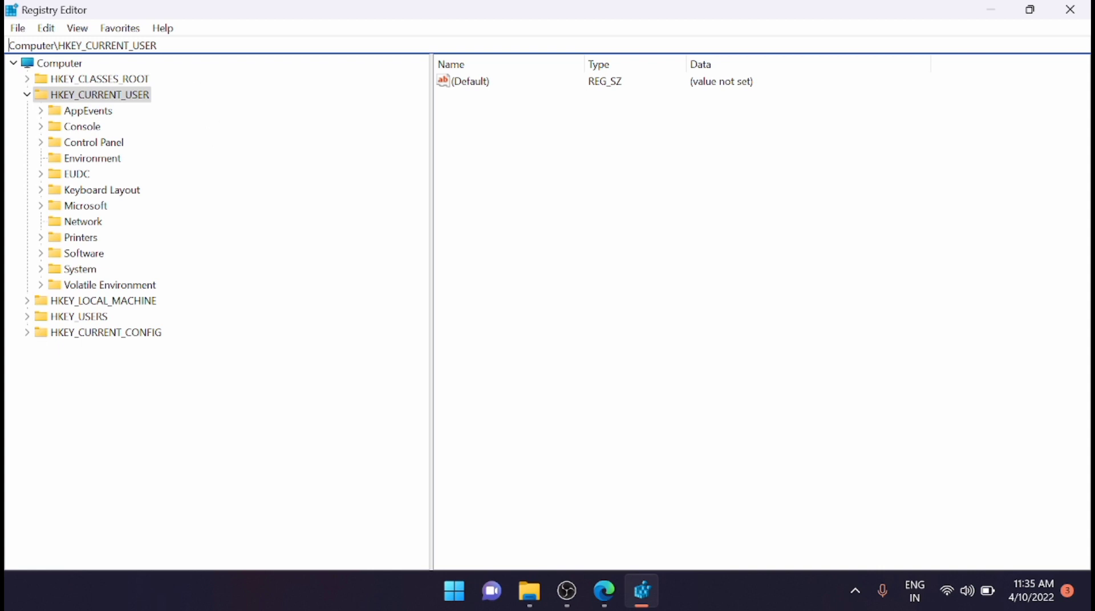
Step: Expand HKEY_LOCAL_MACHINE\SOFTWARE\Microsoft in the registry tree
{"action": "double_click", "coordinate": [108, 45]}
{"action": "key", "text": "End"}
{"action": "key", "text": "ctrl+a"}
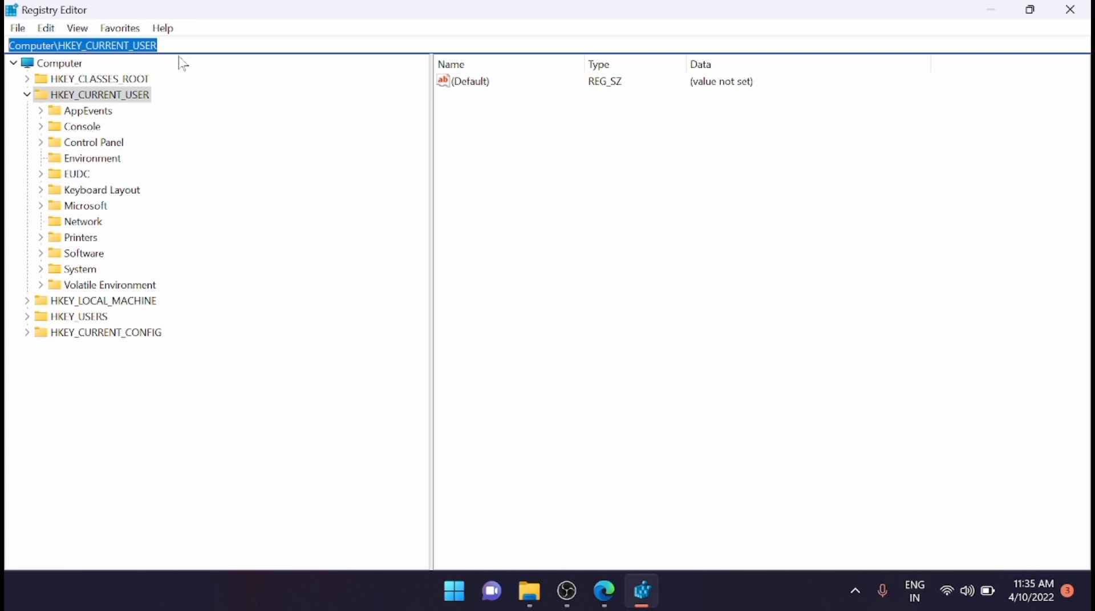
{"action": "left_click", "coordinate": [27, 94]}
{"action": "double_click", "coordinate": [72, 110]}
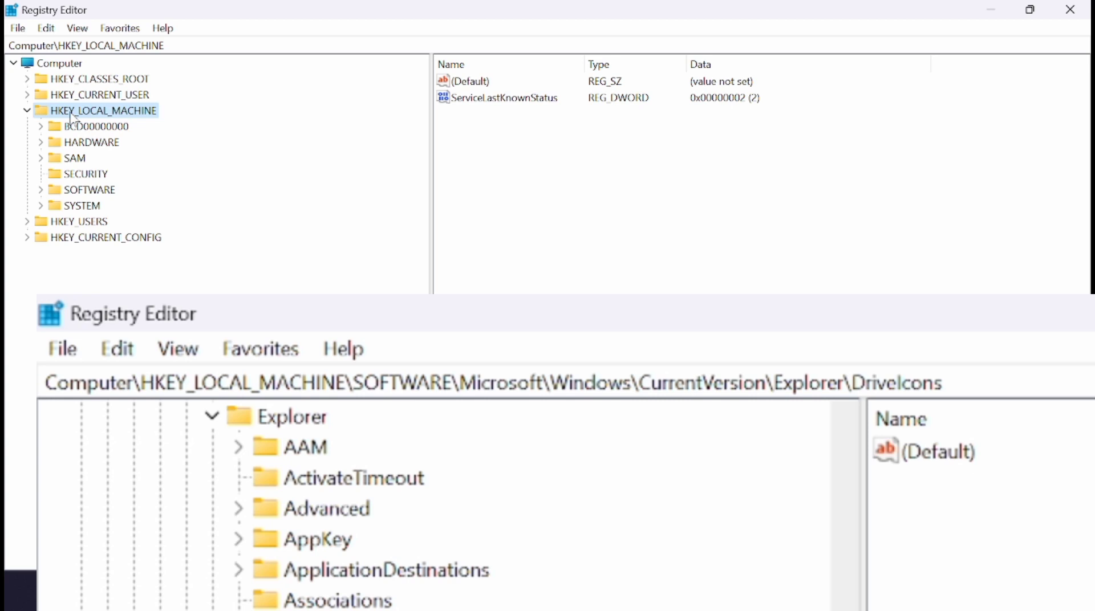
{"action": "double_click", "coordinate": [89, 189]}
{"action": "scroll", "coordinate": [93, 186], "scroll_direction": "down", "scroll_amount": 3}
{"action": "double_click", "coordinate": [108, 268]}
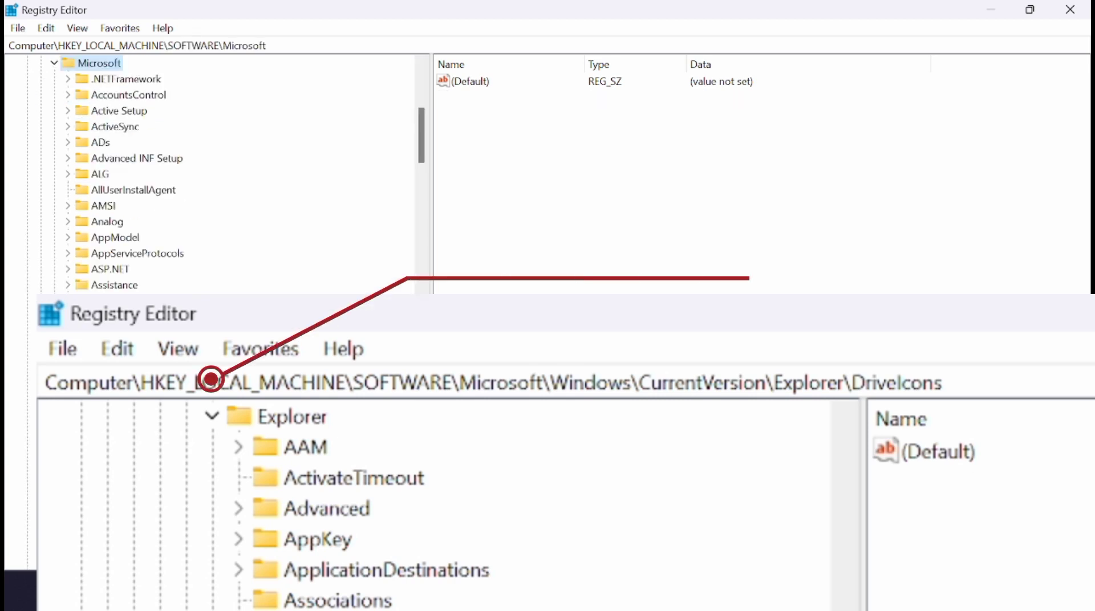
Step: Expand Windows\CurrentVersion\Explorer and select the DriveIcons key
{"action": "key", "text": "w"}
{"action": "key", "text": "Down"}
{"action": "key", "text": "Down"}
{"action": "key", "text": "Down"}
{"action": "key", "text": "Down"}
{"action": "key", "text": "Down"}
{"action": "key", "text": "Down"}
{"action": "key", "text": "Down"}
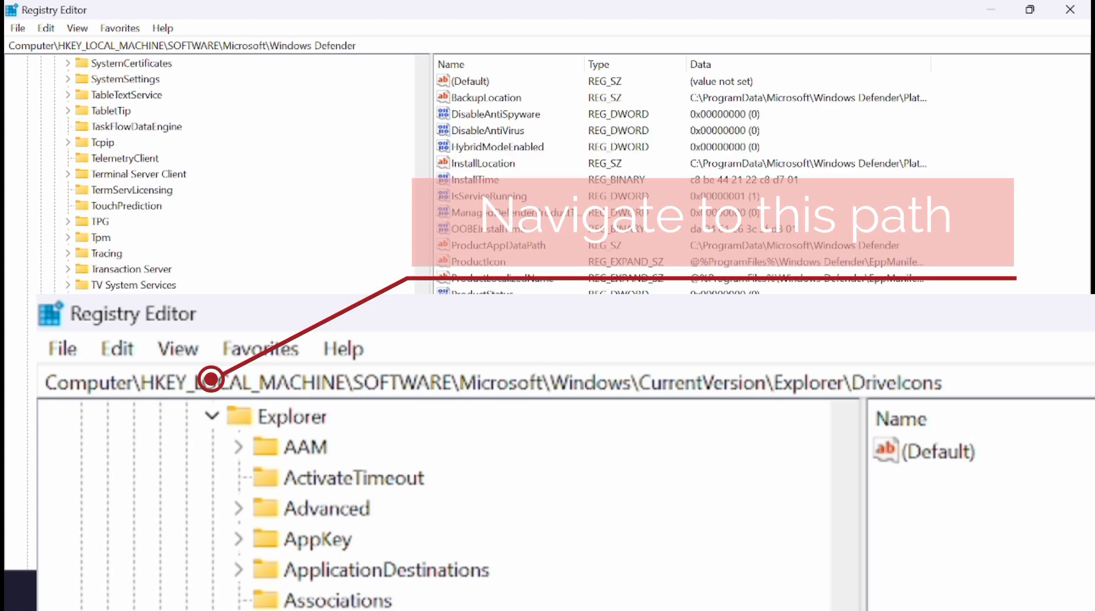
{"action": "key", "text": "Up"}
{"action": "key", "text": "Right"}
{"action": "key", "text": "c"}
{"action": "key", "text": "u"}
{"action": "key", "text": "Right"}
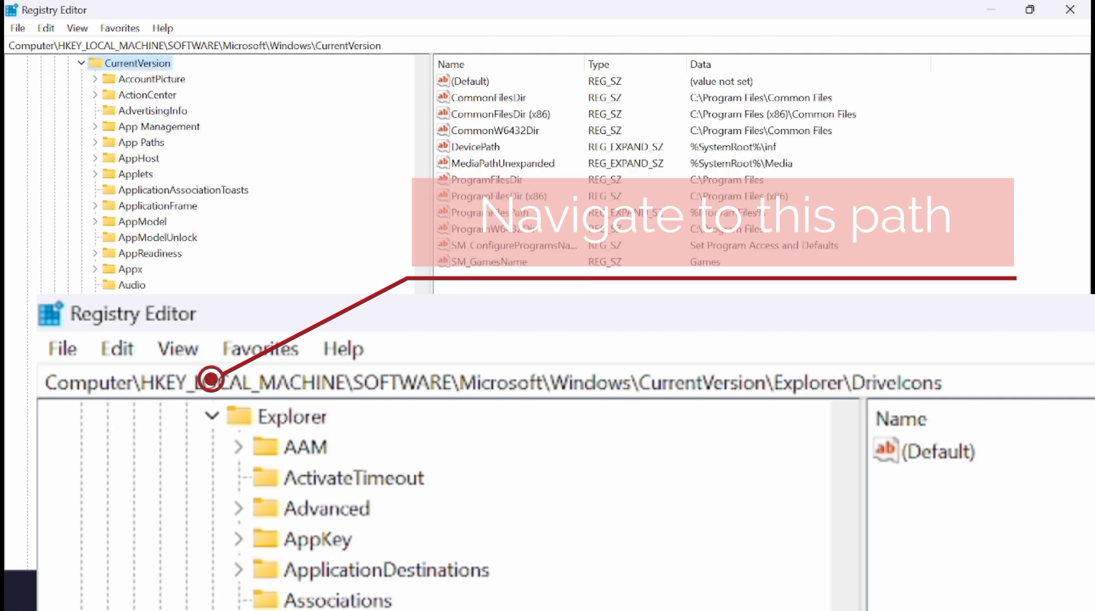
{"action": "key", "text": "e"}
{"action": "key", "text": "x"}
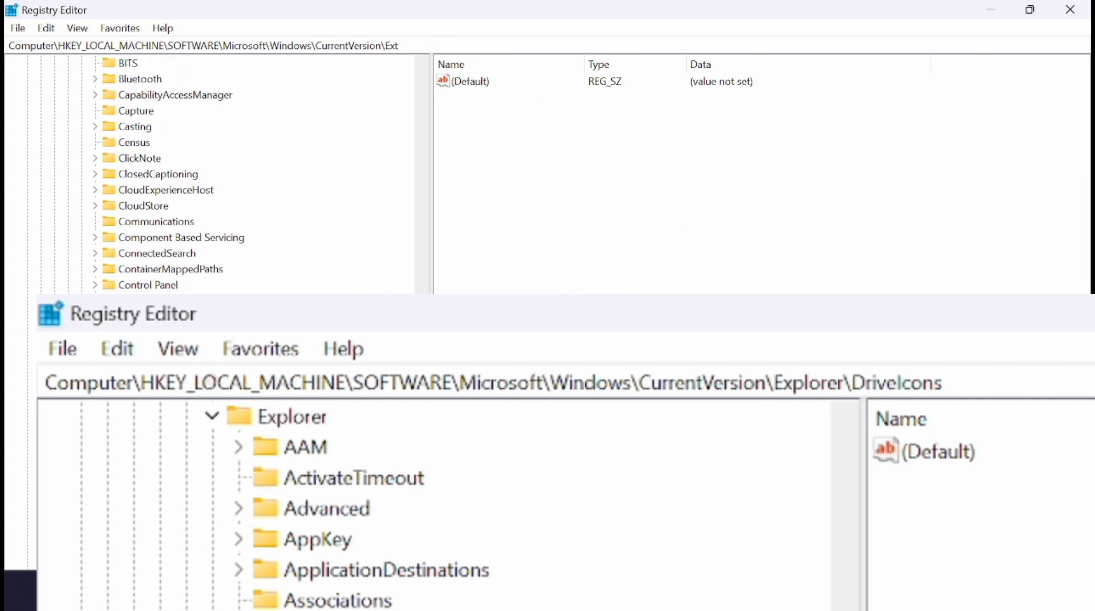
{"action": "key", "text": "p"}
{"action": "key", "text": "Right"}
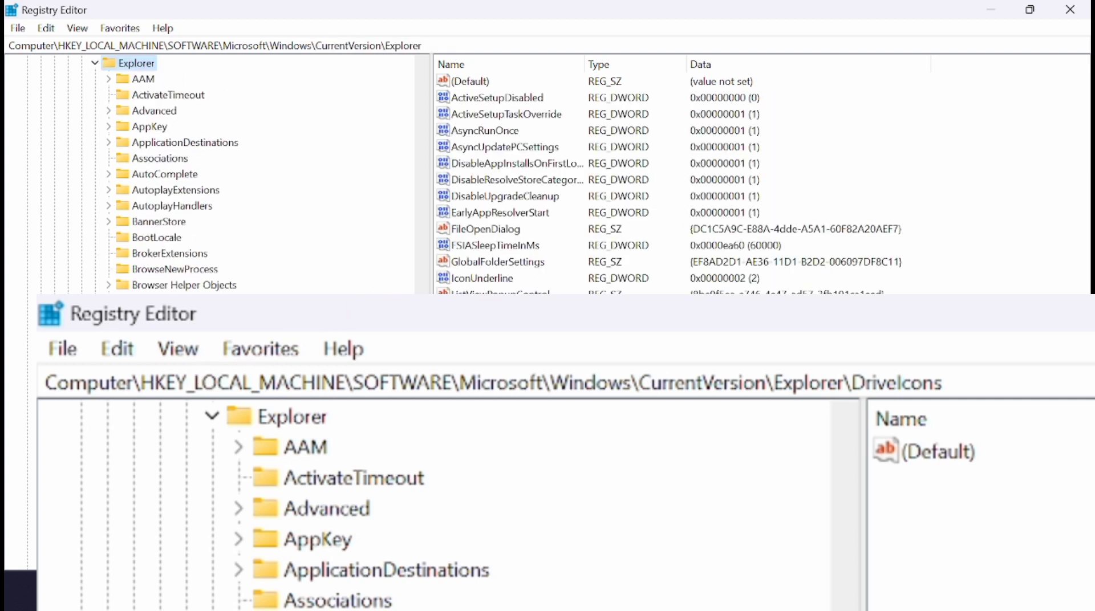
{"action": "left_click", "coordinate": [165, 461]}
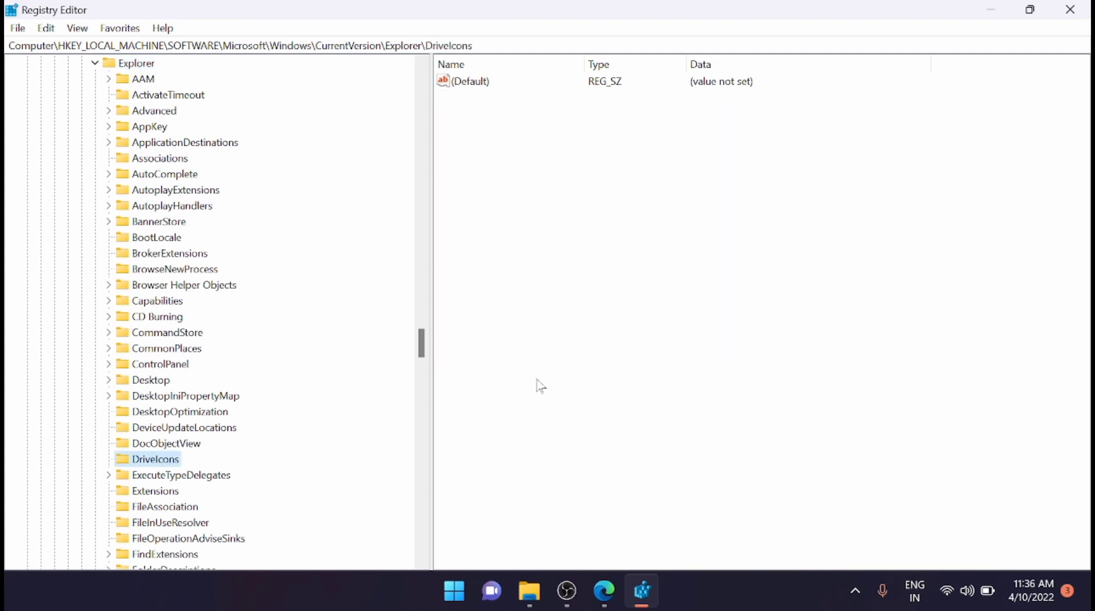
Step: Create a new subkey under DriveIcons and name it F
{"action": "right_click", "coordinate": [159, 464]}
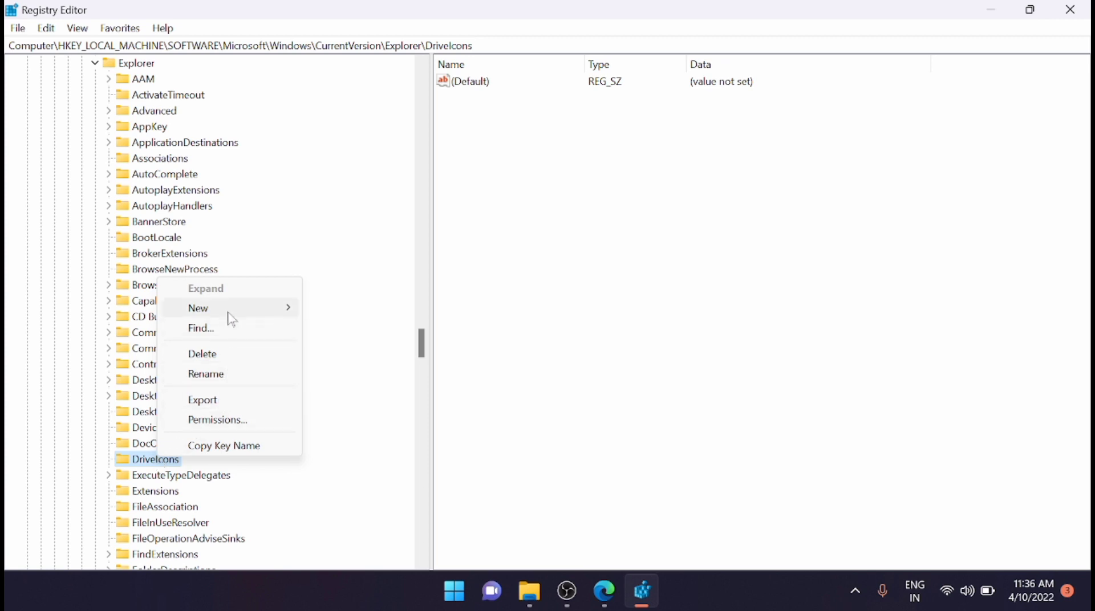
{"action": "mouse_move", "coordinate": [228, 315]}
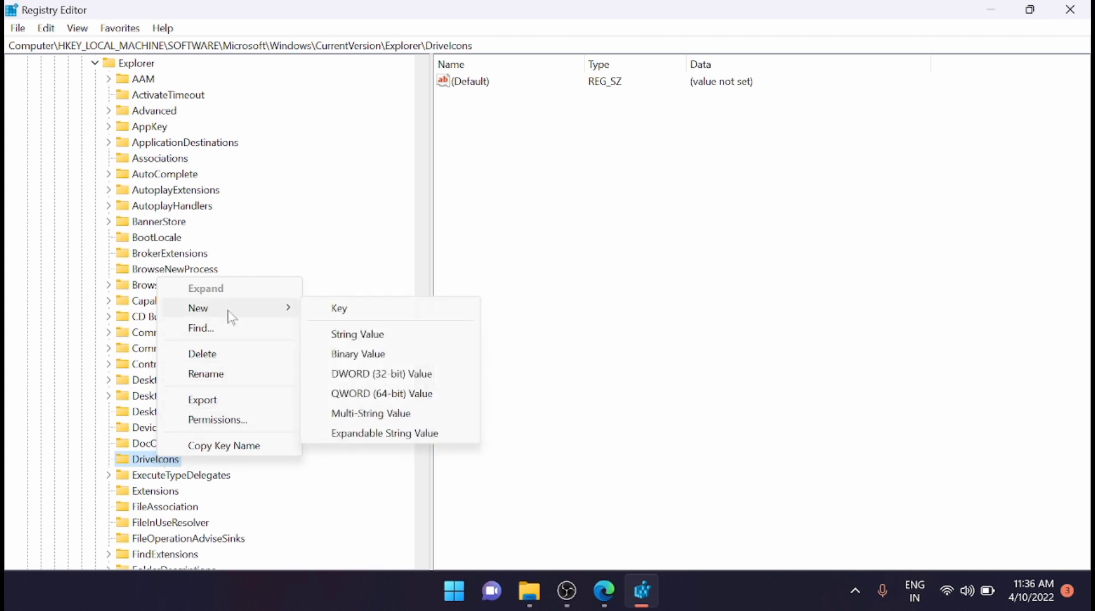
{"action": "left_click", "coordinate": [358, 317]}
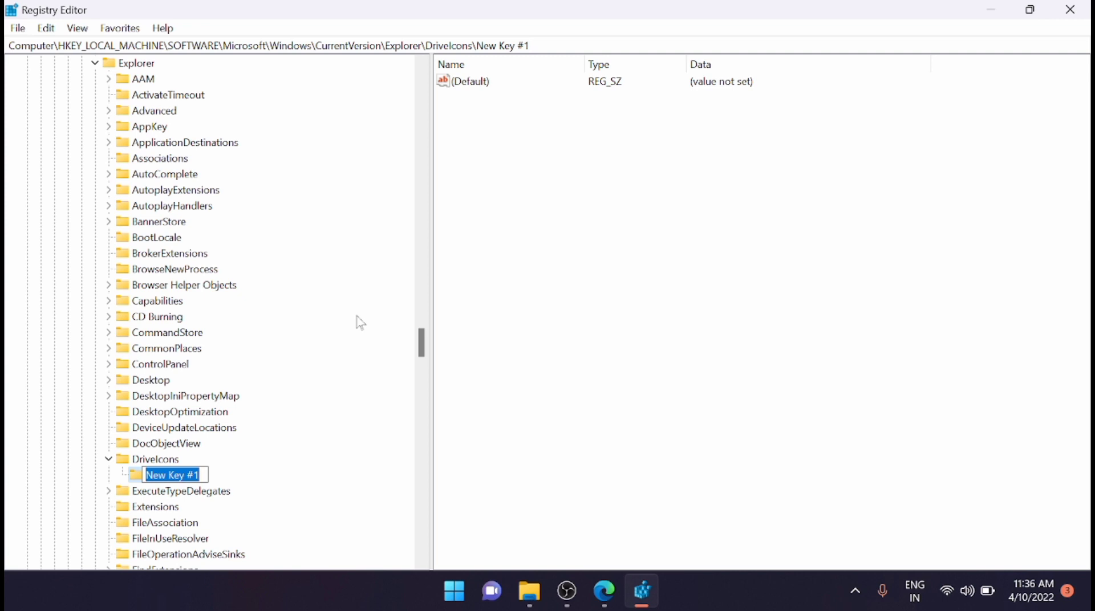
{"action": "key", "text": "alt+Tab"}
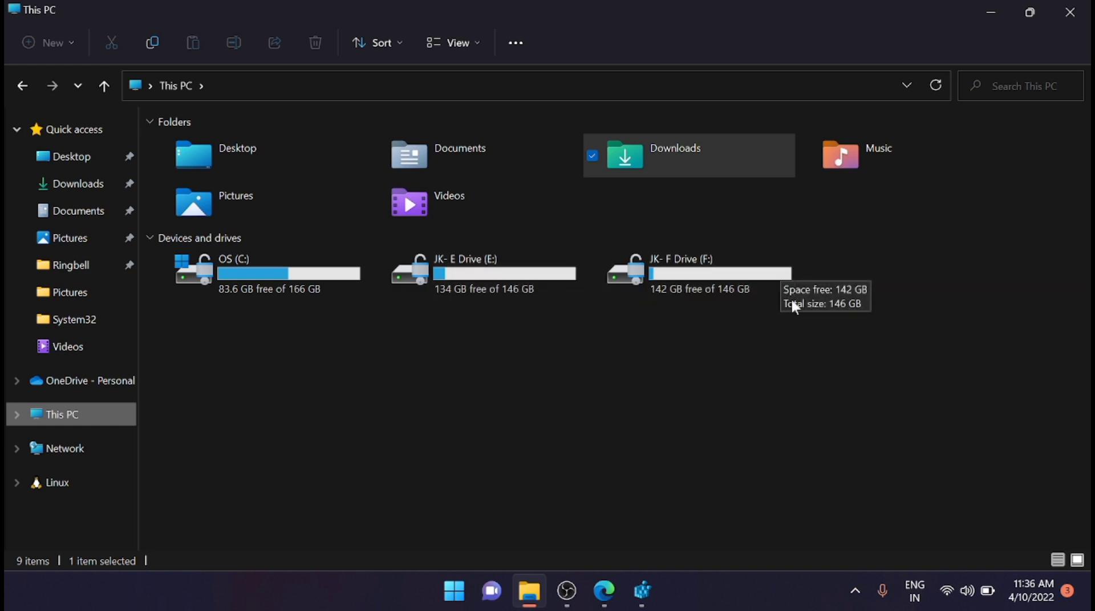
{"action": "left_click", "coordinate": [991, 13]}
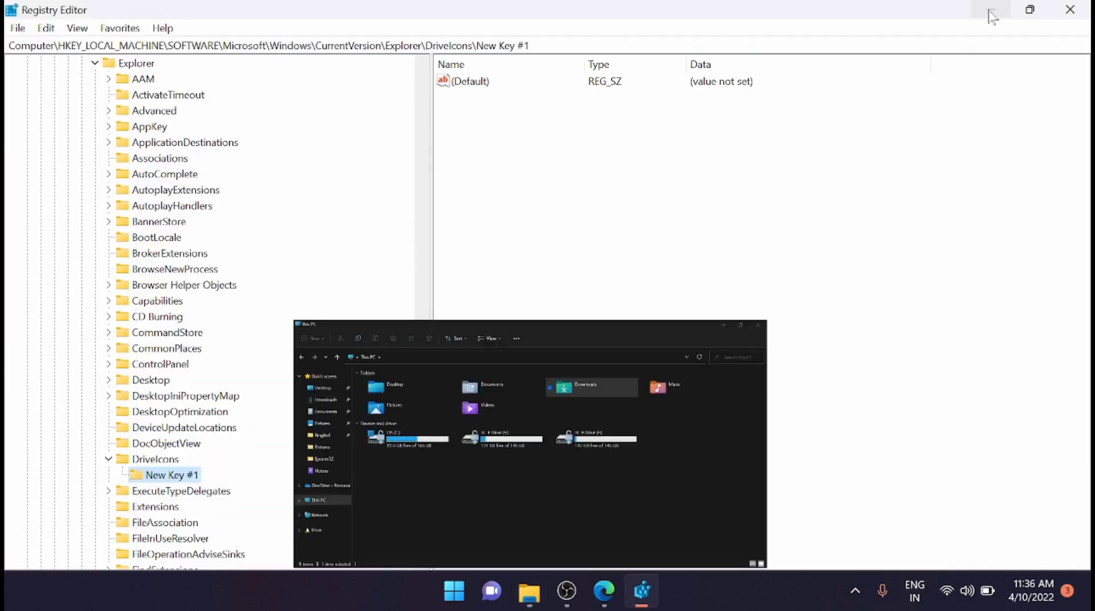
{"action": "right_click", "coordinate": [191, 479]}
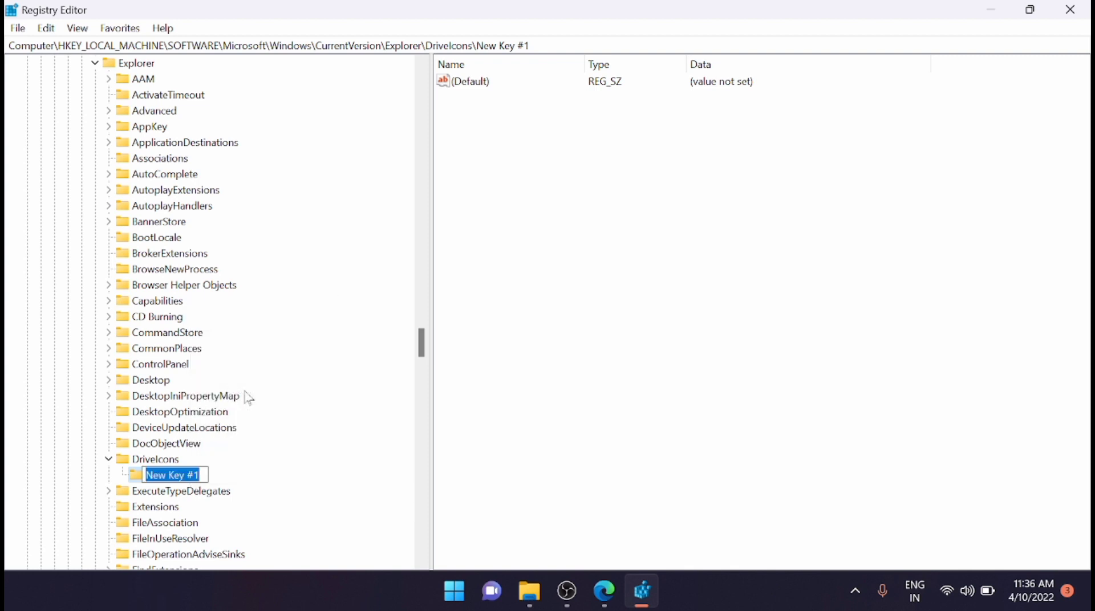
{"action": "type", "text": "F"}
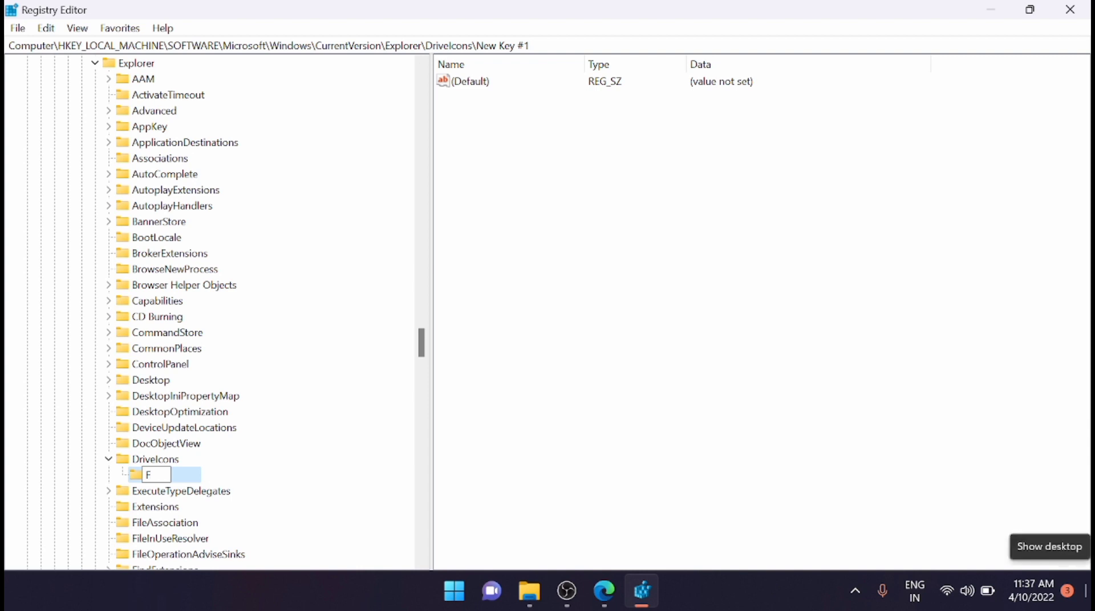
{"action": "key", "text": "Return"}
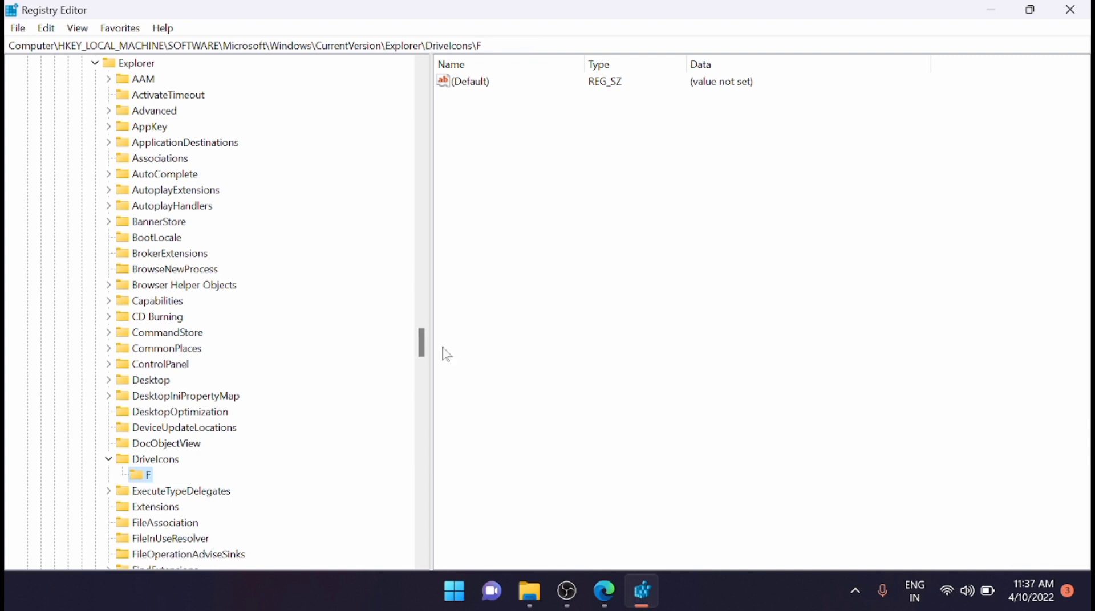
Step: Add a subkey named DefaultIcon under the F key
{"action": "right_click", "coordinate": [147, 479]}
{"action": "mouse_move", "coordinate": [228, 329]}
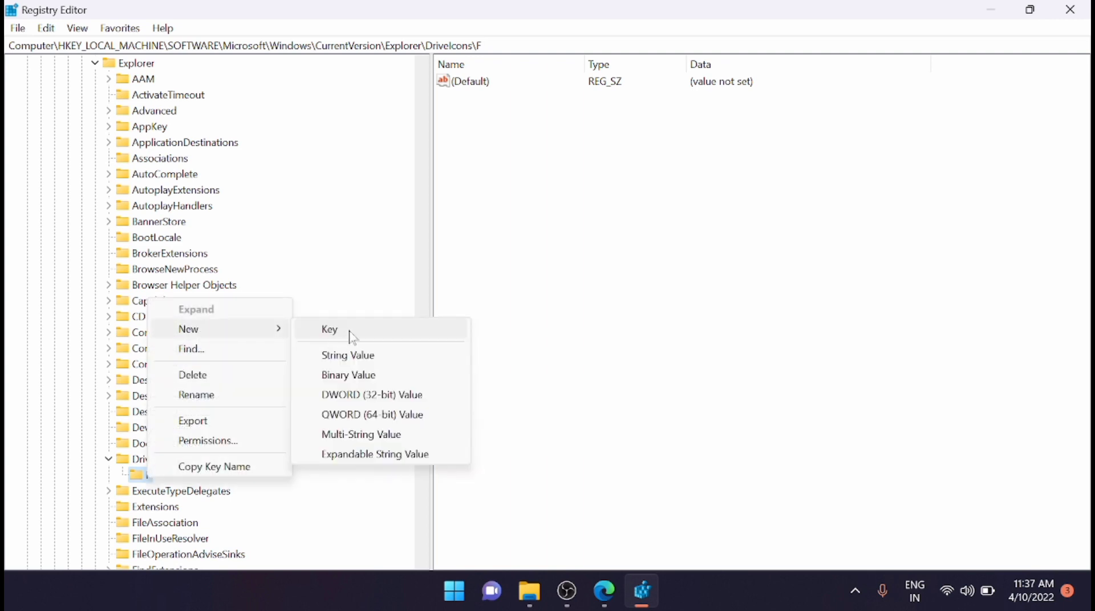
{"action": "left_click", "coordinate": [351, 337]}
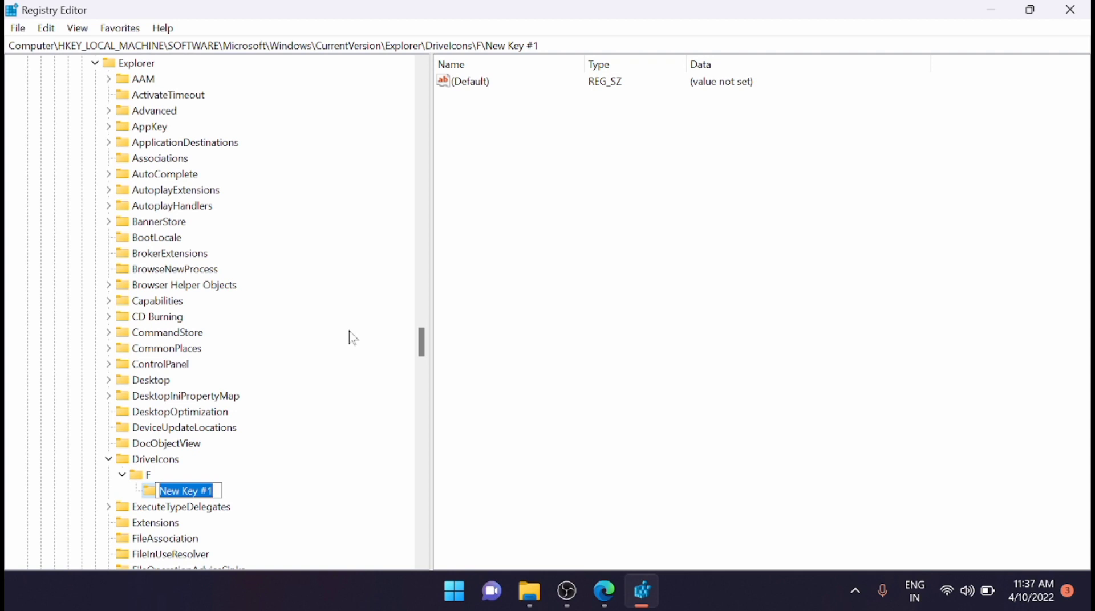
{"action": "type", "text": "Def"}
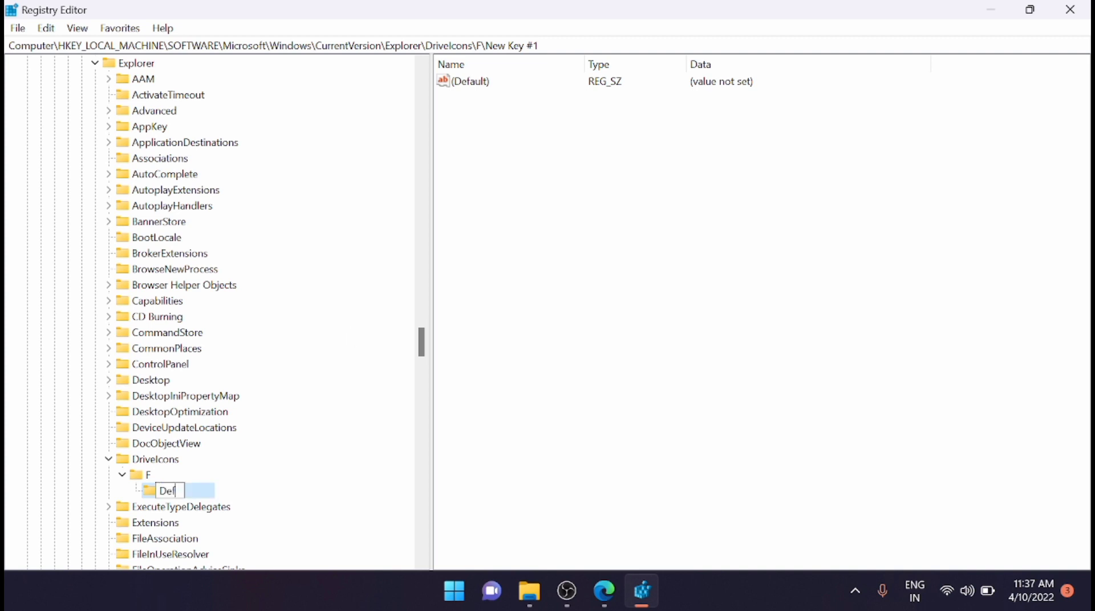
{"action": "type", "text": "aultIcon"}
{"action": "key", "text": "Return"}
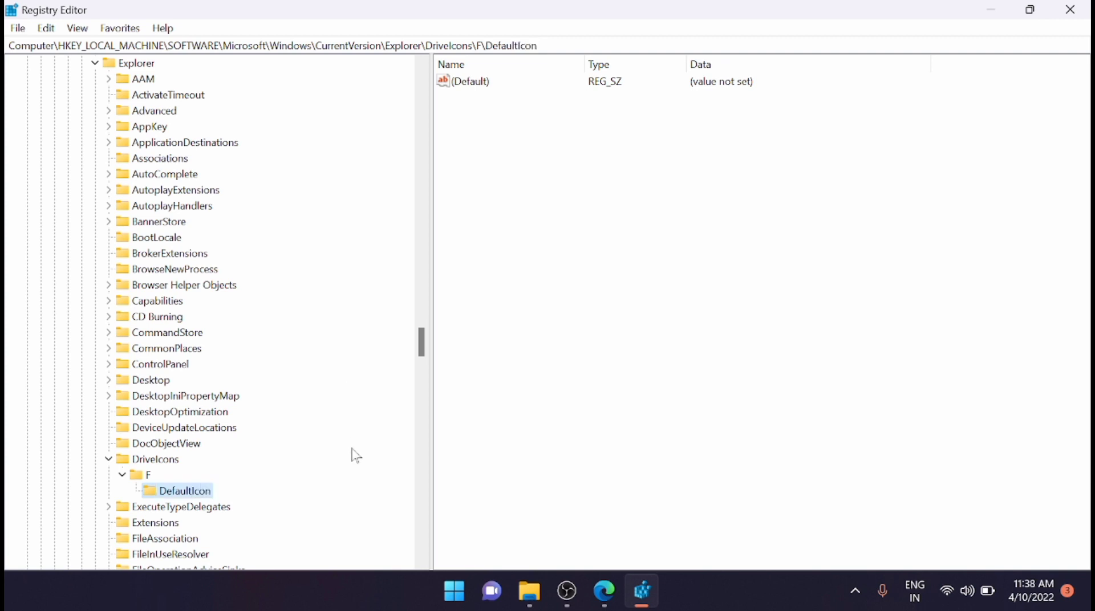
Step: Set DefaultIcon's (Default) value data to the pasted Goescat-Macaron-Atom.ico path
{"action": "left_click", "coordinate": [467, 83]}
{"action": "right_click", "coordinate": [467, 84]}
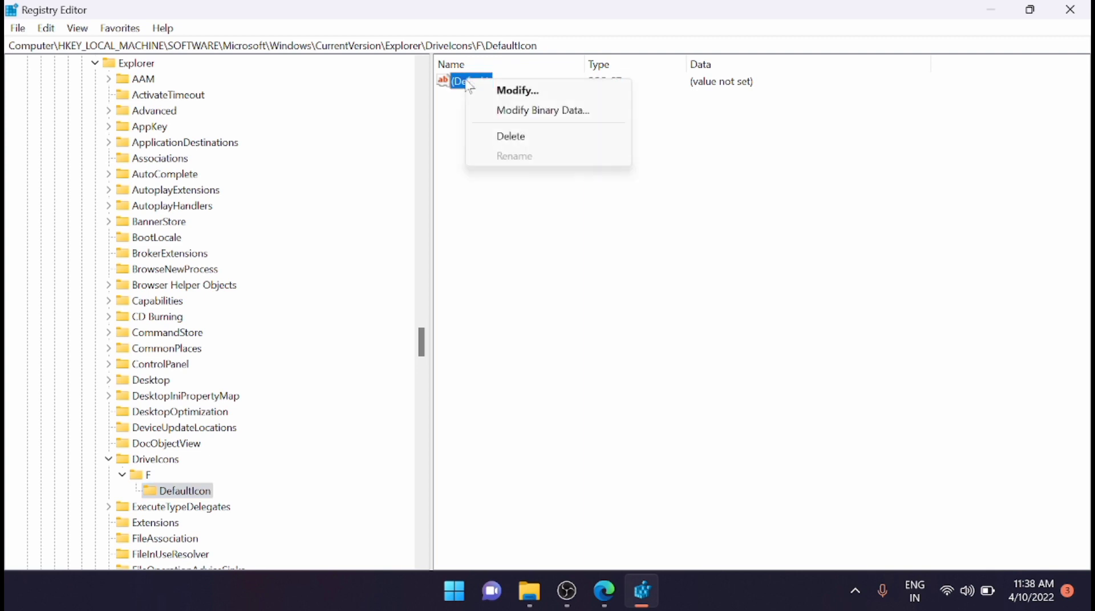
{"action": "left_click", "coordinate": [516, 96]}
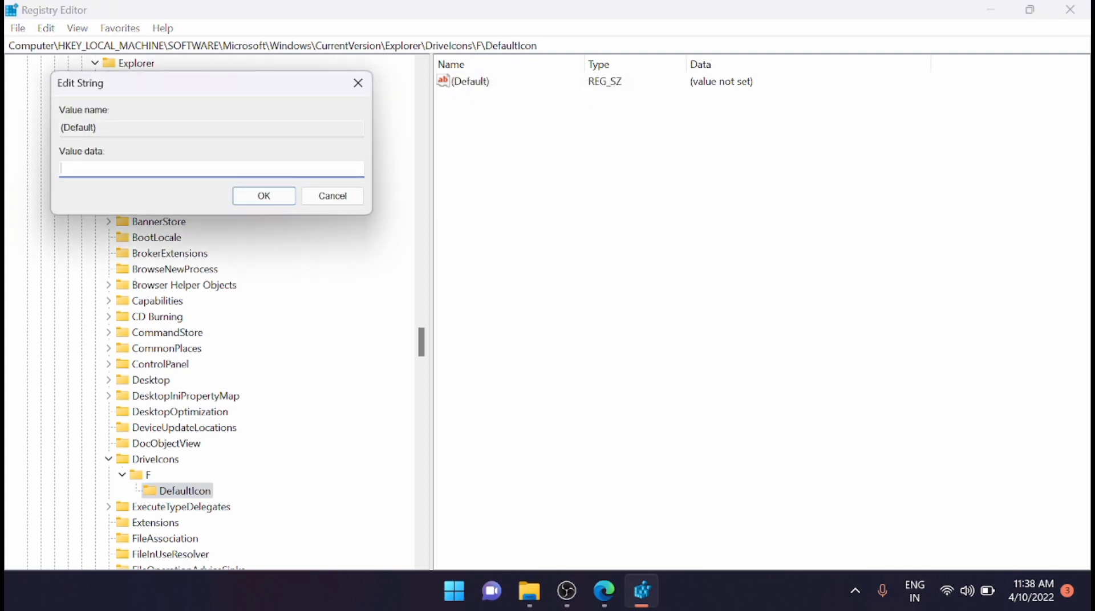
{"action": "type", "text": "\"C:\\Users\\Jk\\Downloads\\Goescat-Macaron-Atom.ico\""}
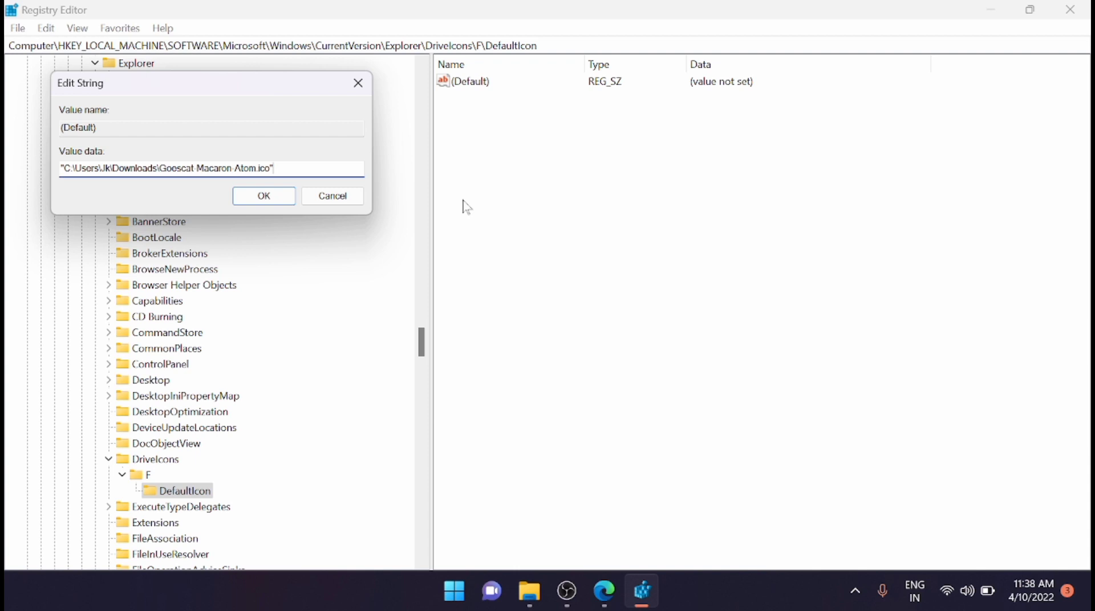
{"action": "left_click", "coordinate": [269, 202]}
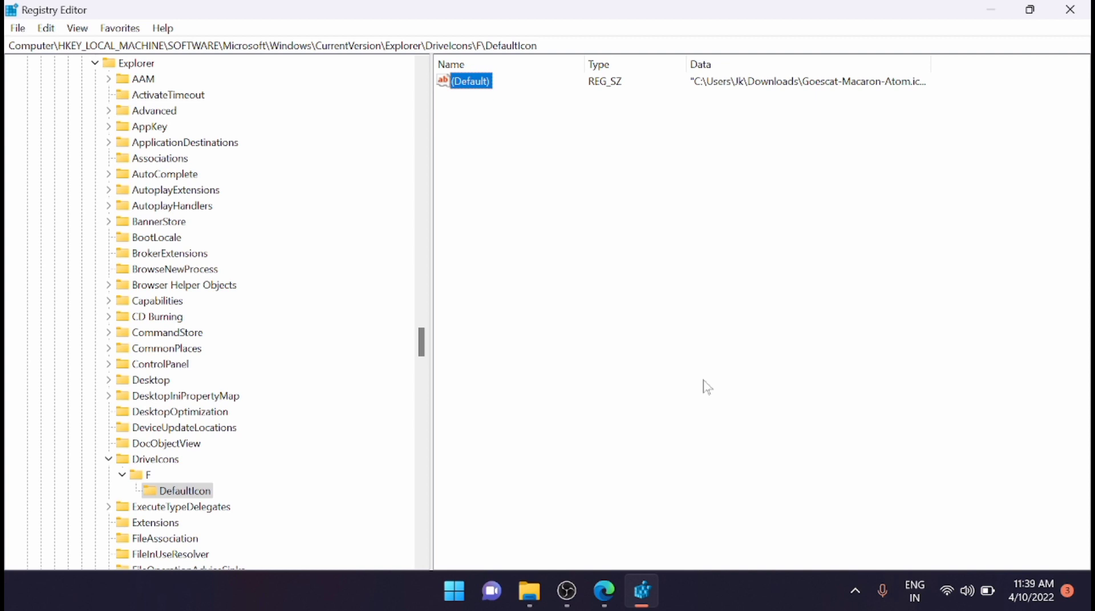
Step: Confirm drive F shows the atom icon in This PC, then minimize Explorer and close Registry Editor
{"action": "left_click", "coordinate": [525, 607]}
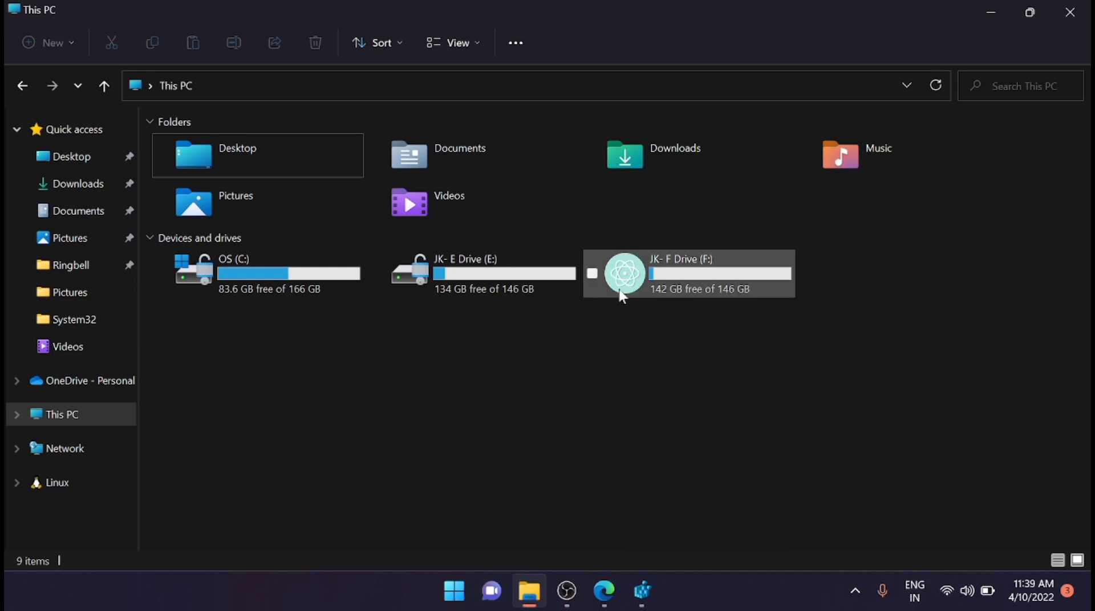
{"action": "mouse_move", "coordinate": [626, 292]}
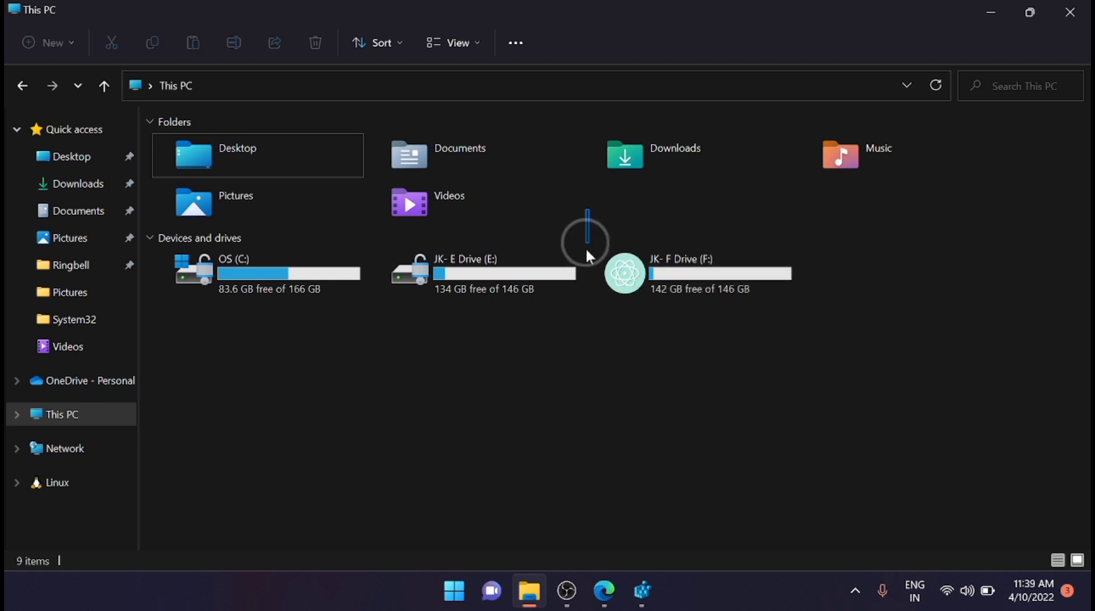
{"action": "left_click_drag", "start_coordinate": [588, 208], "coordinate": [916, 399]}
{"action": "left_click", "coordinate": [687, 363]}
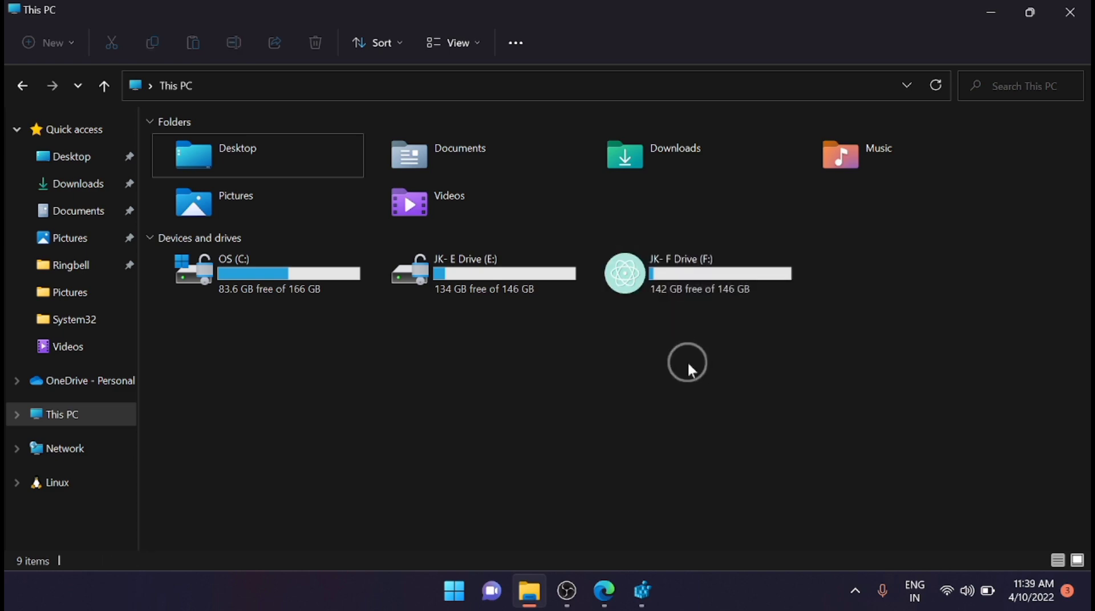
{"action": "left_click", "coordinate": [990, 16]}
{"action": "left_click", "coordinate": [1068, 14]}
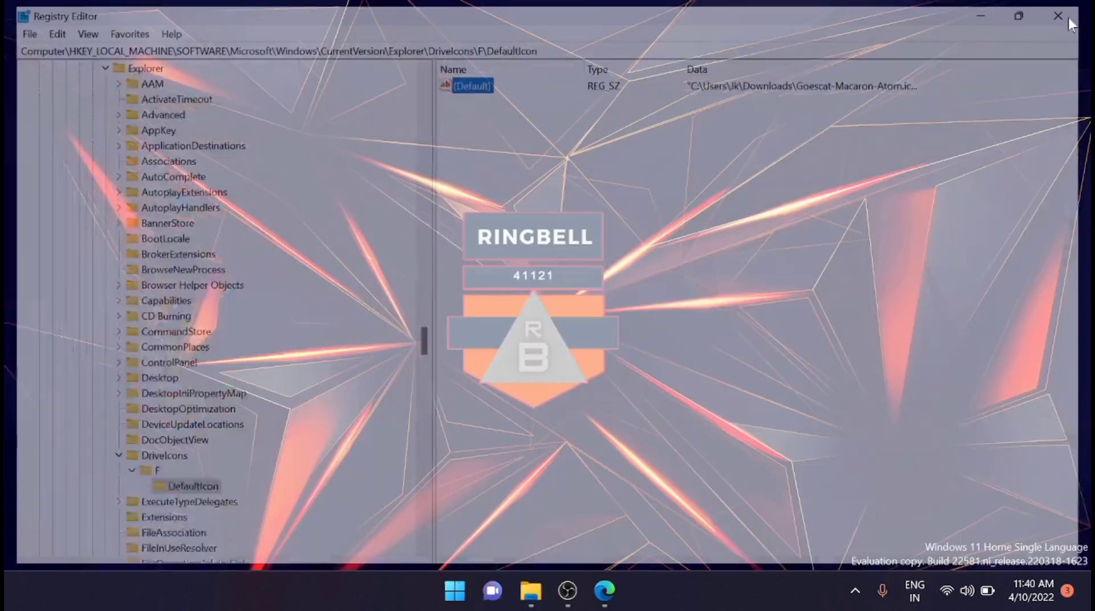